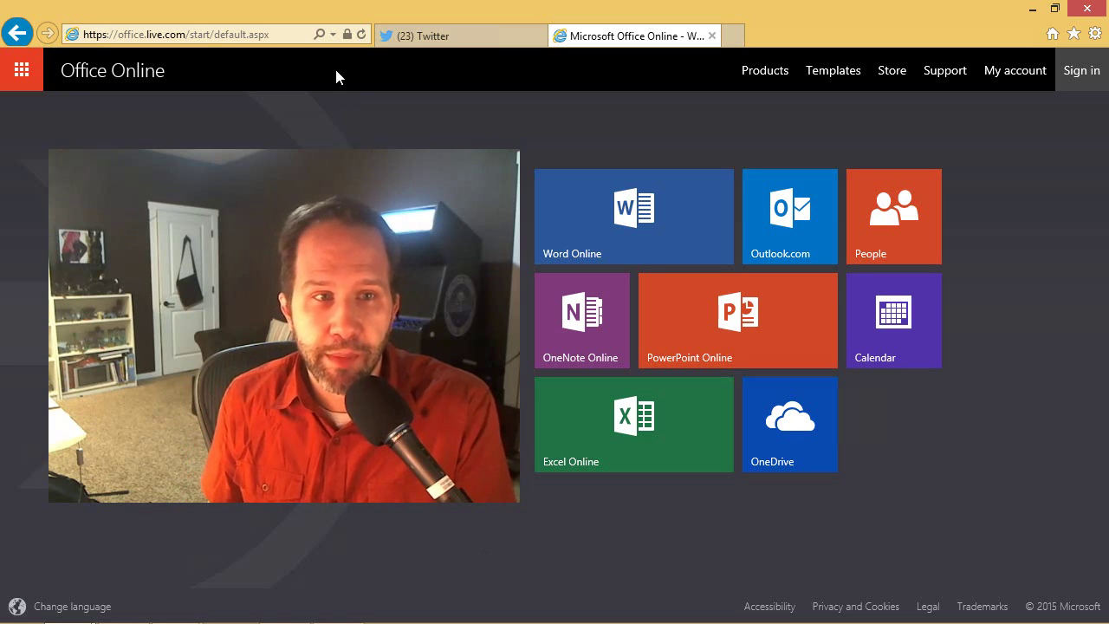
Go to office.com and create a new blank workbook in Excel Online.
{"action": "left_click", "coordinate": [193, 36]}
{"action": "type", "text": "of"}
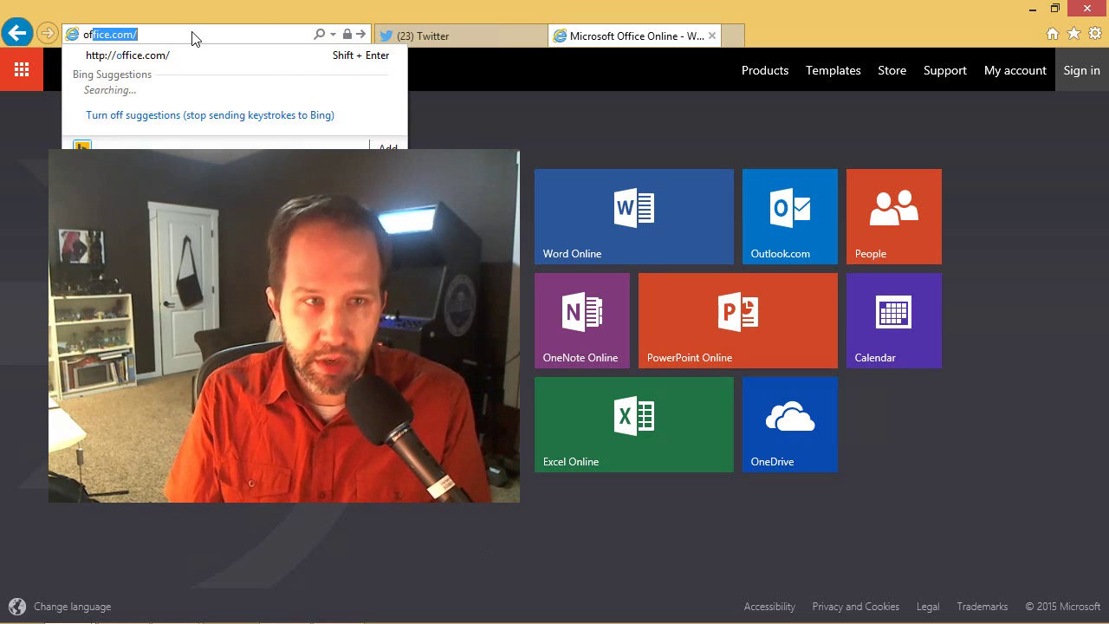
{"action": "type", "text": "fice.com"}
{"action": "key", "text": "Return"}
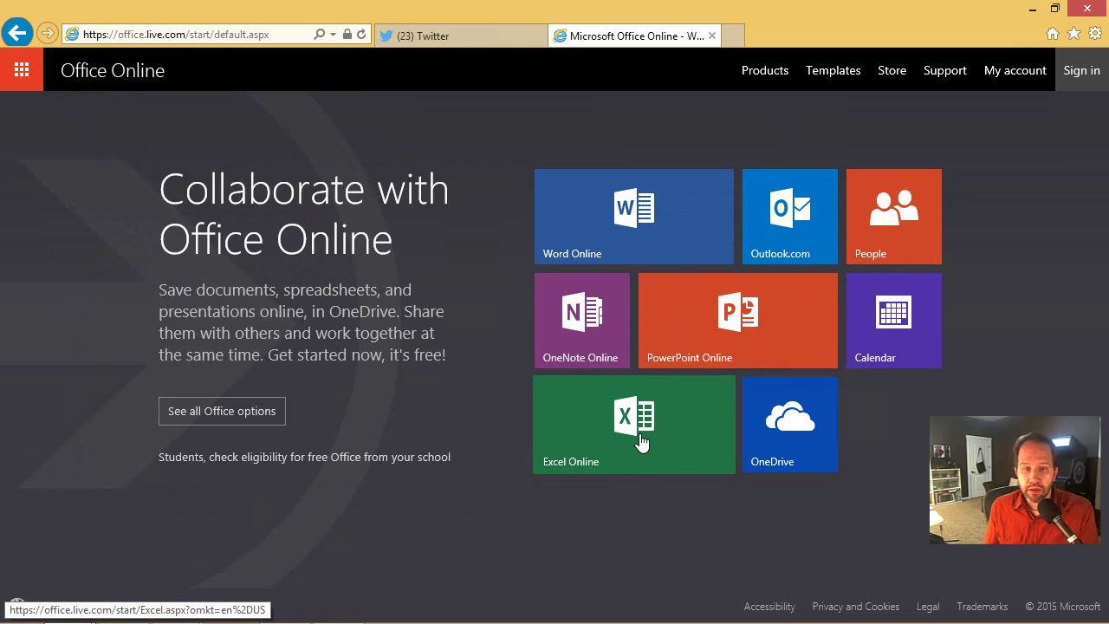
{"action": "left_click", "coordinate": [641, 442]}
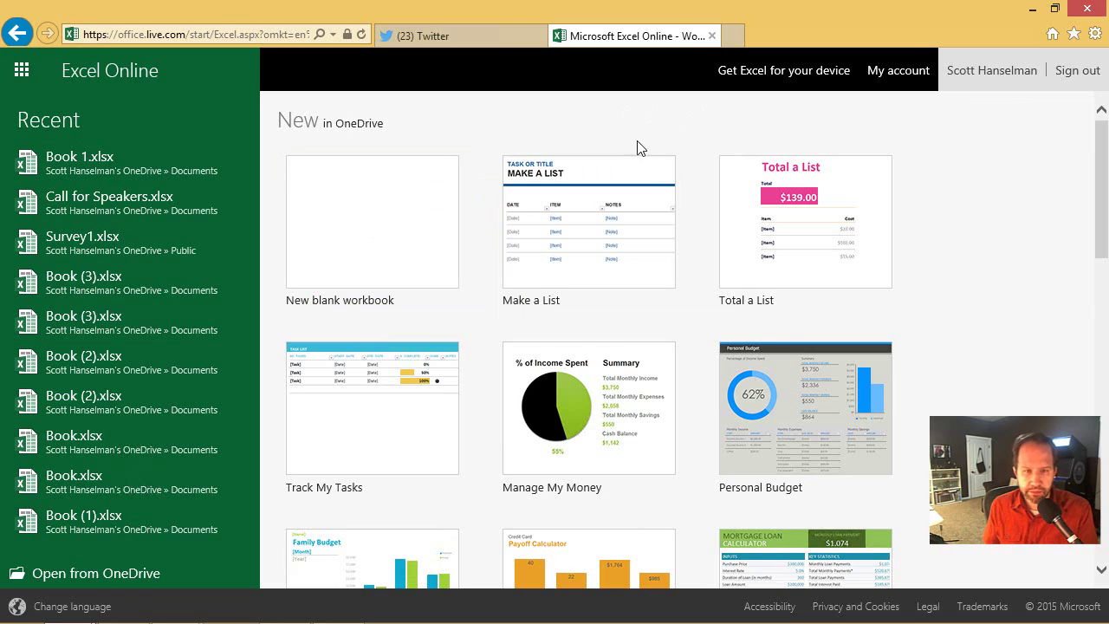
{"action": "left_click", "coordinate": [392, 200]}
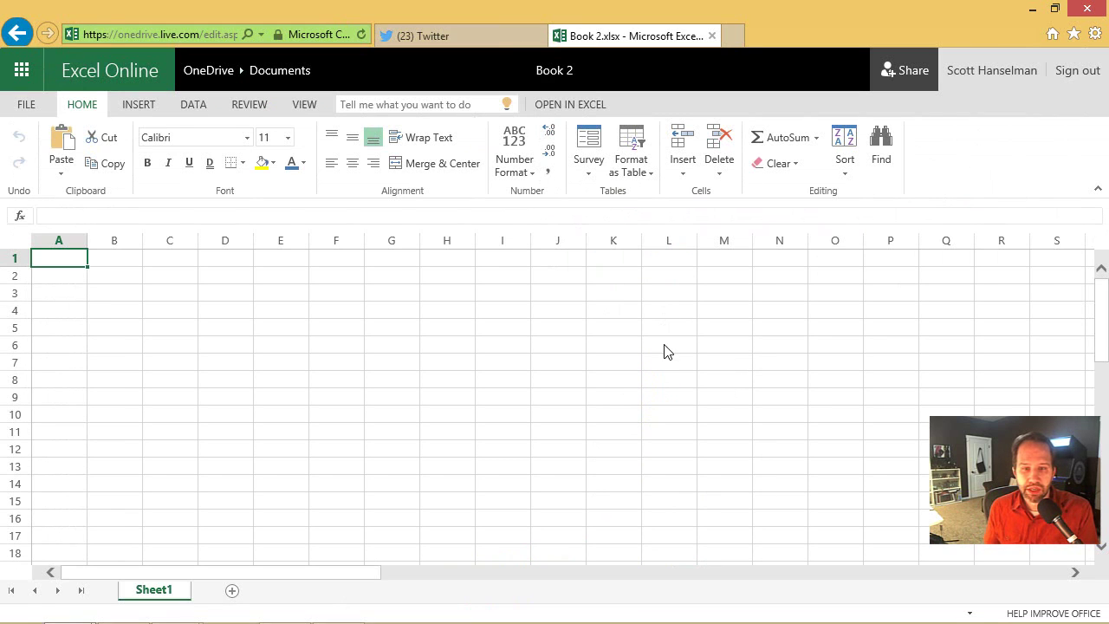
{"action": "left_click", "coordinate": [667, 347]}
{"action": "left_click", "coordinate": [784, 399]}
{"action": "left_click", "coordinate": [392, 397]}
{"action": "left_click", "coordinate": [281, 327]}
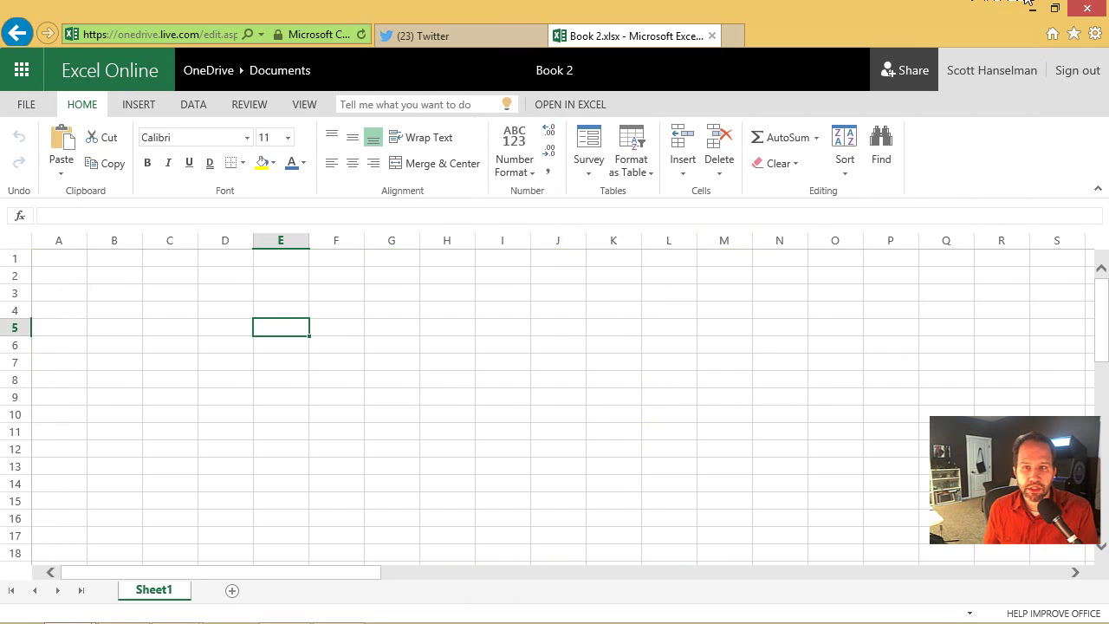
{"action": "left_click", "coordinate": [1055, 8]}
{"action": "left_click_drag", "start_coordinate": [660, 22], "coordinate": [699, 49]}
{"action": "double_click", "coordinate": [701, 50]}
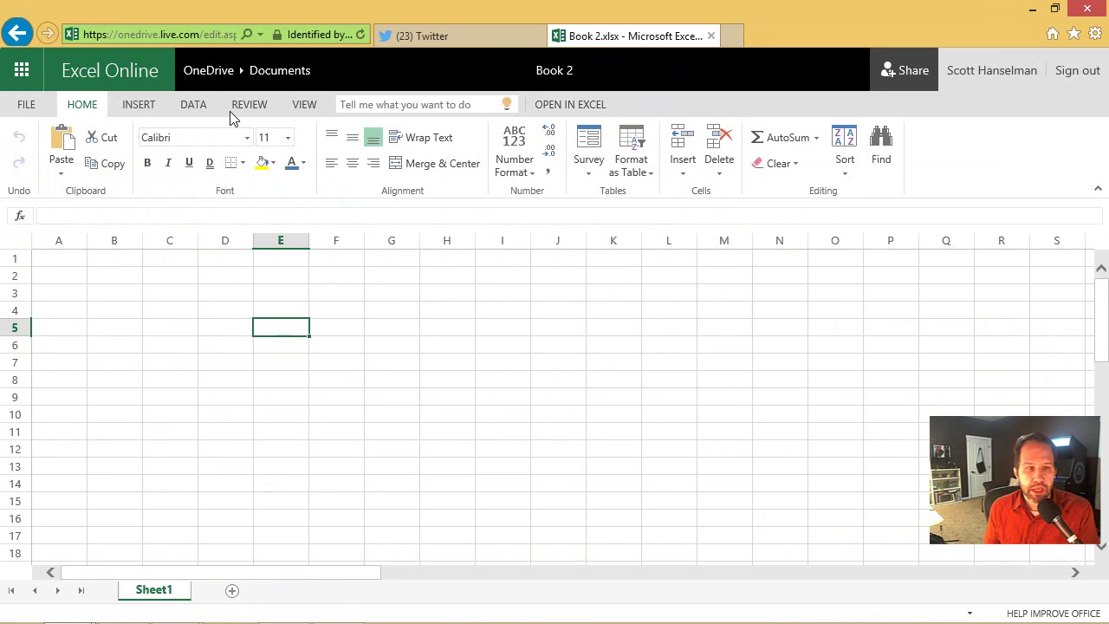
{"action": "left_click", "coordinate": [194, 104]}
{"action": "left_click", "coordinate": [263, 109]}
{"action": "left_click", "coordinate": [310, 106]}
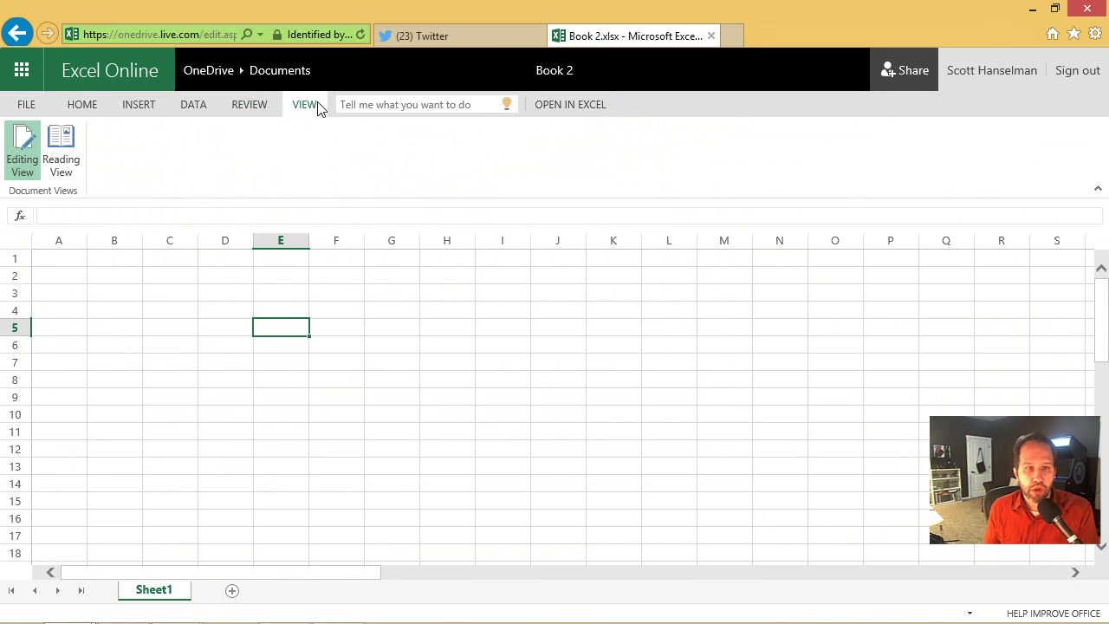
{"action": "left_click", "coordinate": [134, 106]}
{"action": "left_click", "coordinate": [82, 106]}
{"action": "left_click", "coordinate": [36, 105]}
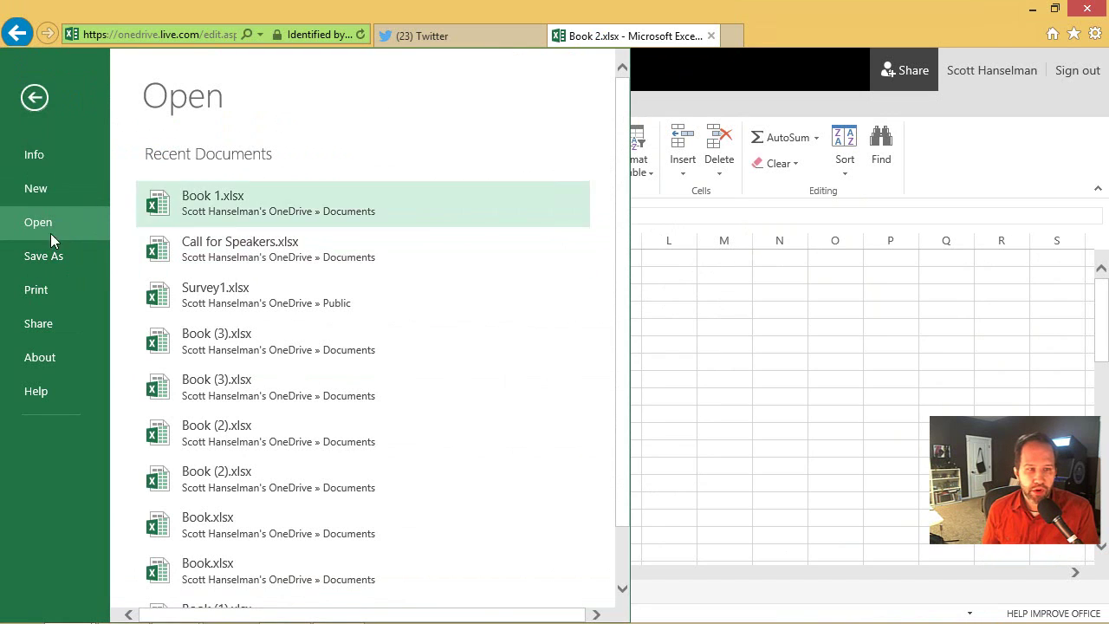
{"action": "left_click", "coordinate": [56, 257]}
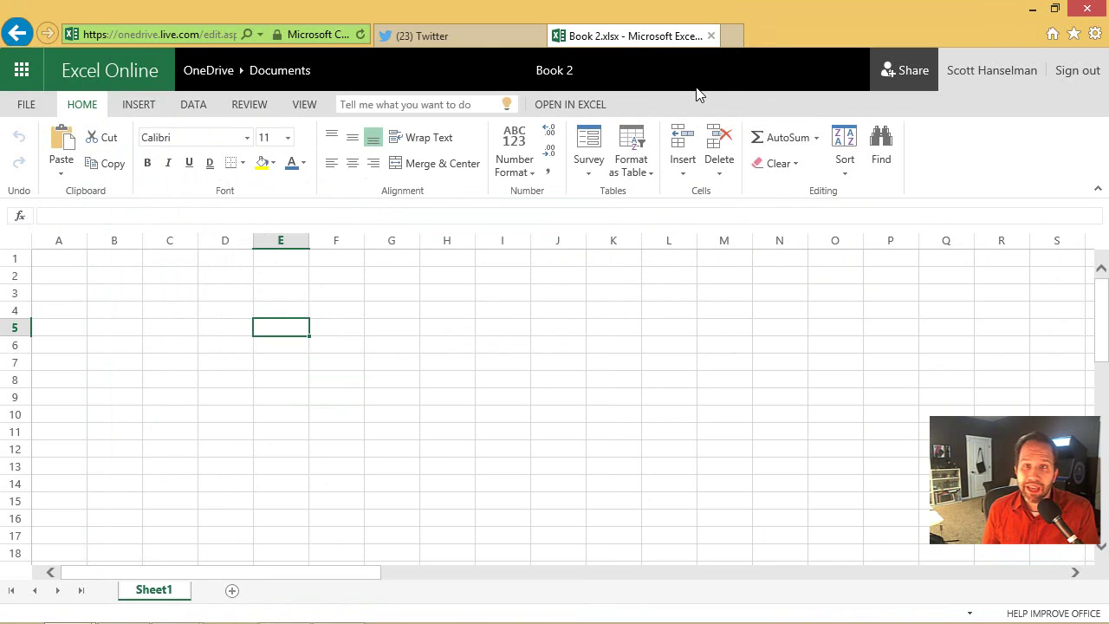
Insert a new survey into the workbook and set its first question to "What's your first name?".
{"action": "left_click", "coordinate": [135, 105]}
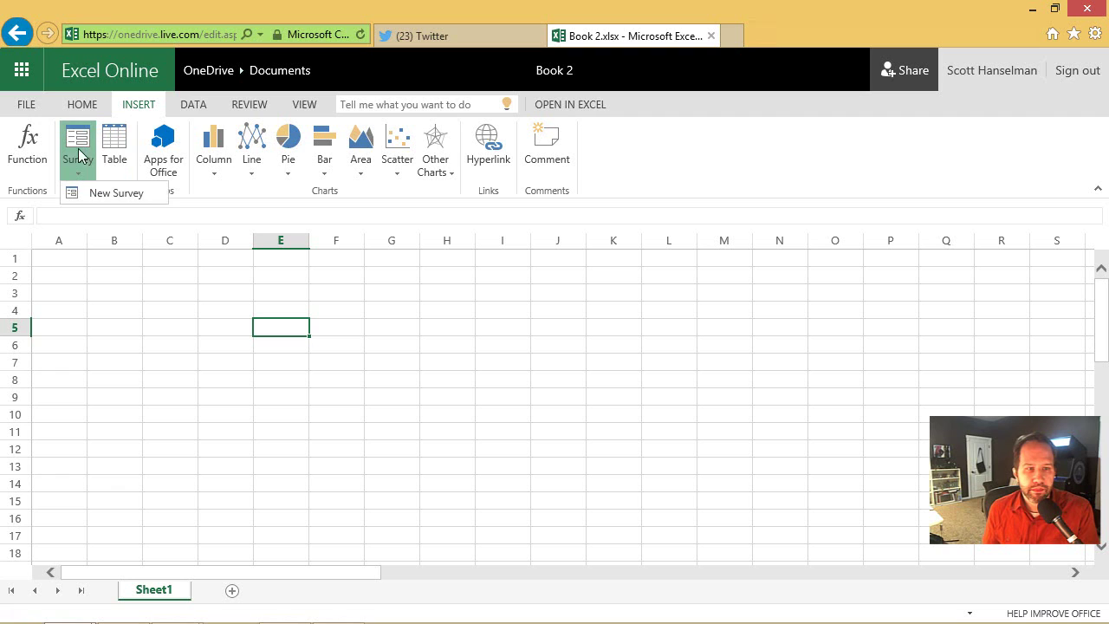
{"action": "left_click", "coordinate": [103, 189]}
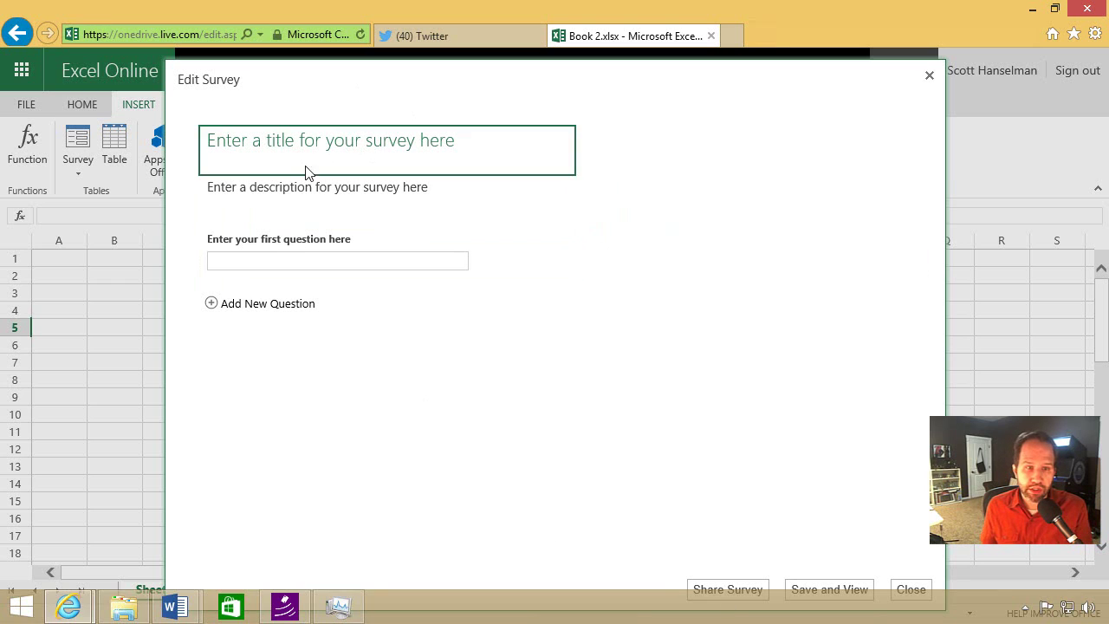
{"action": "left_click", "coordinate": [247, 258]}
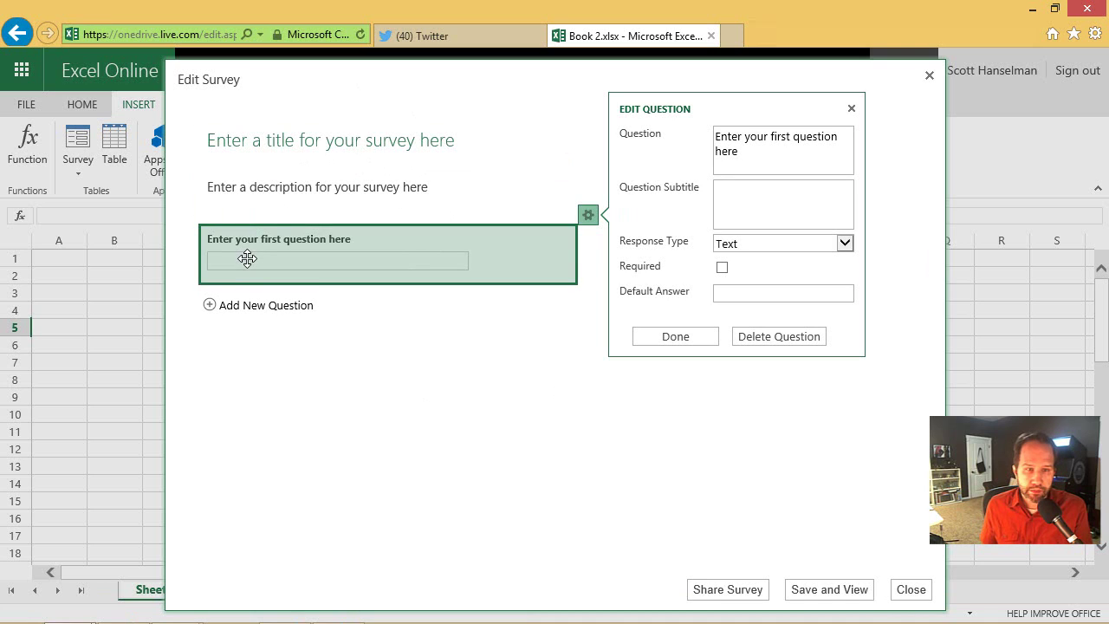
{"action": "left_click", "coordinate": [752, 160]}
{"action": "type", "text": "What's your firs tna"}
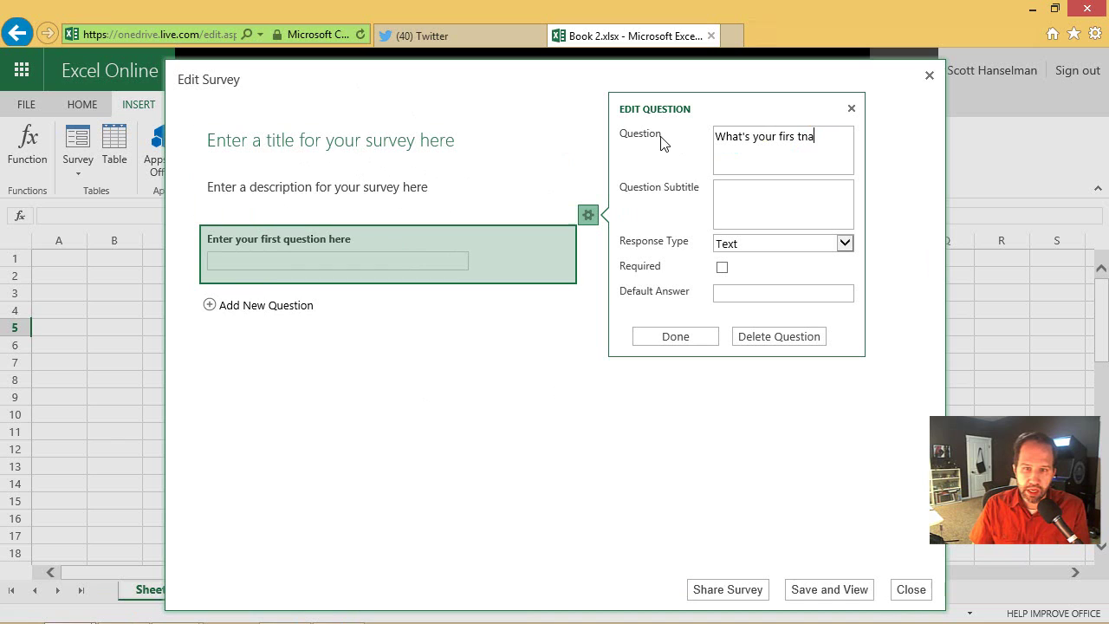
{"action": "type", "text": "n"}
{"action": "key", "text": "BackSpace"}
{"action": "key", "text": "BackSpace"}
{"action": "key", "text": "BackSpace"}
{"action": "key", "text": "BackSpace"}
{"action": "key", "text": "BackSpace"}
{"action": "type", "text": "t name?"}
Add the subtitle "Just your name, no biggie." to the first-name question.
{"action": "left_click", "coordinate": [762, 193]}
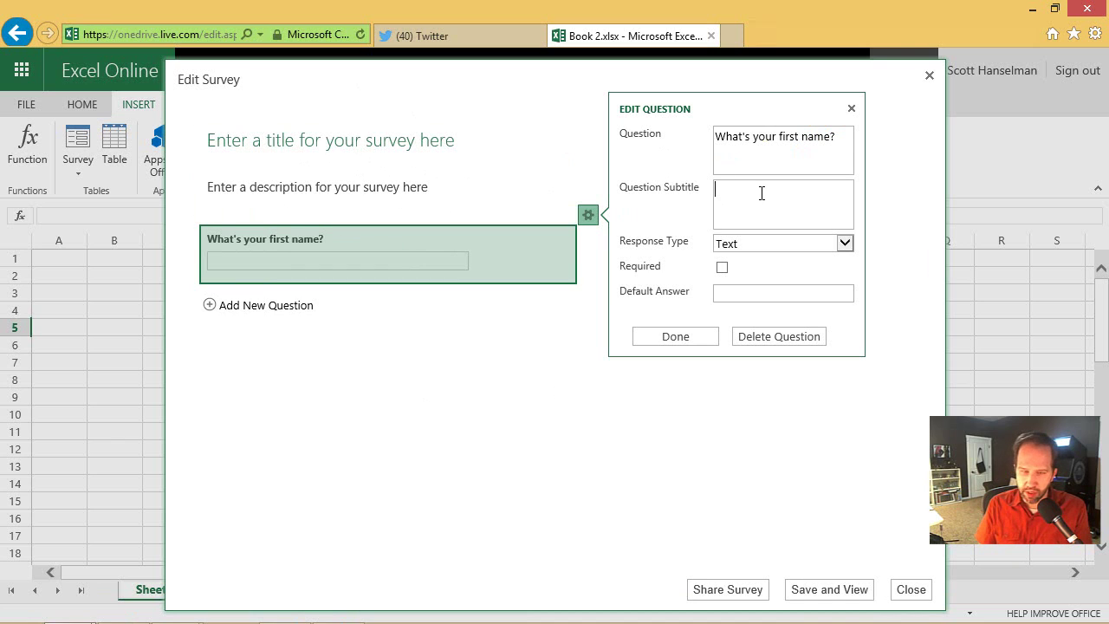
{"action": "type", "text": "Jut"}
{"action": "key", "text": "BackSpace"}
{"action": "key", "text": "BackSpace"}
{"action": "type", "text": "st your name, no biggie."}
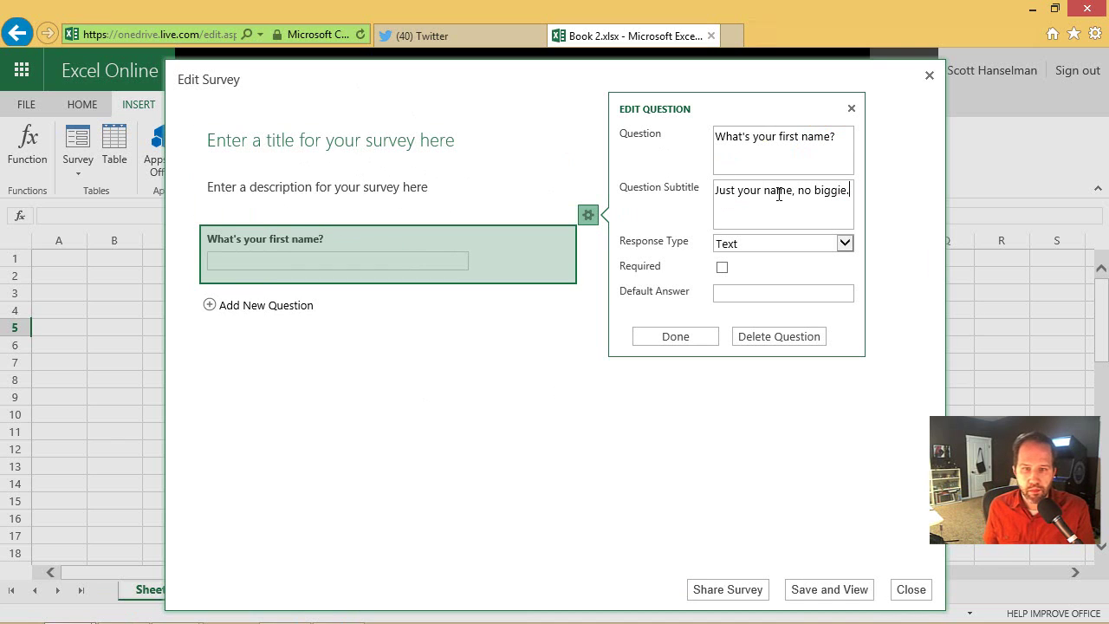
Set the first-name question's response type to Text, make it required and finish editing it.
{"action": "left_click", "coordinate": [813, 250]}
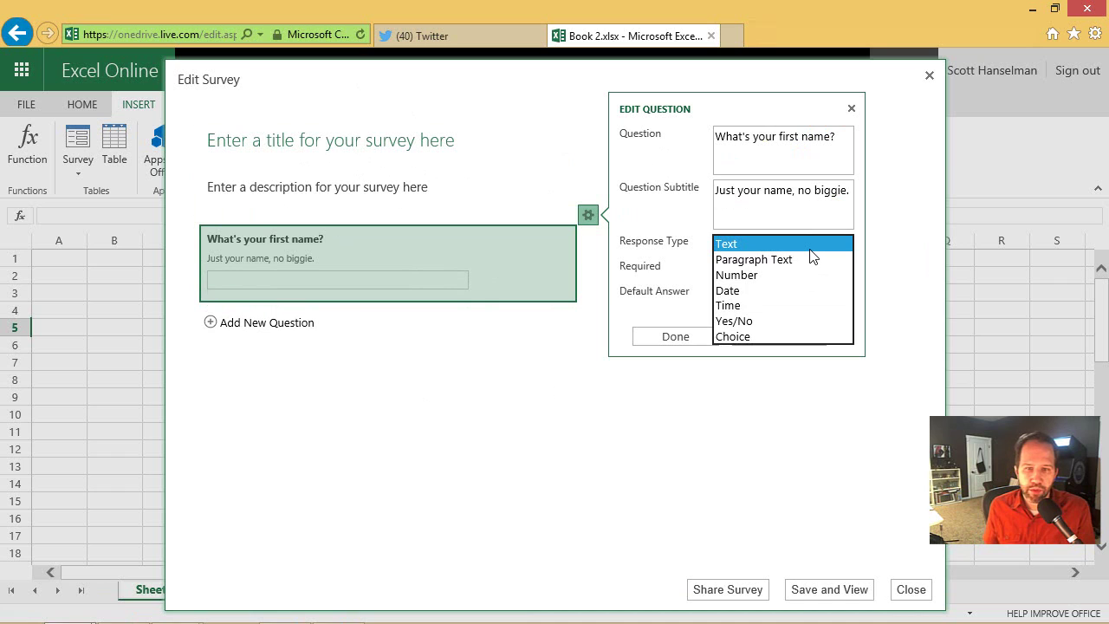
{"action": "left_click", "coordinate": [795, 260]}
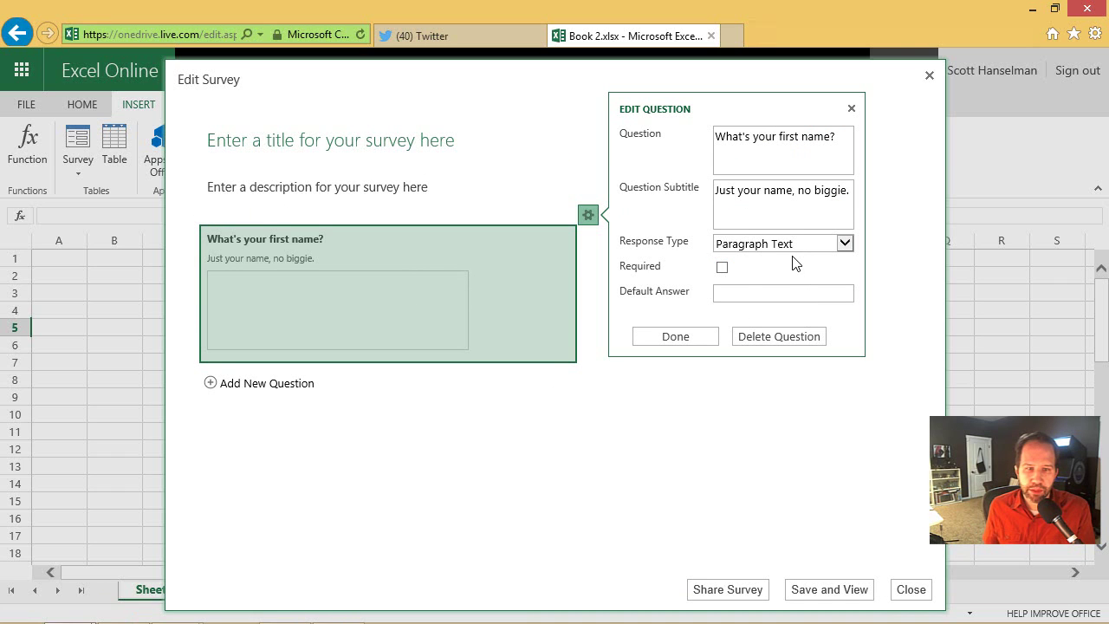
{"action": "left_click", "coordinate": [789, 251]}
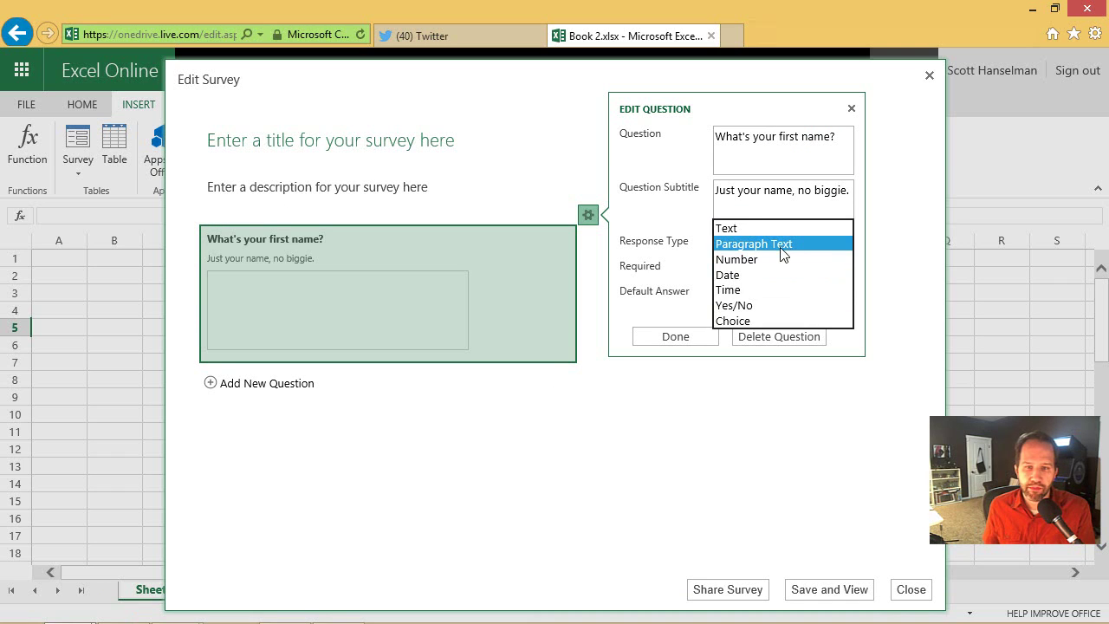
{"action": "left_click", "coordinate": [763, 231]}
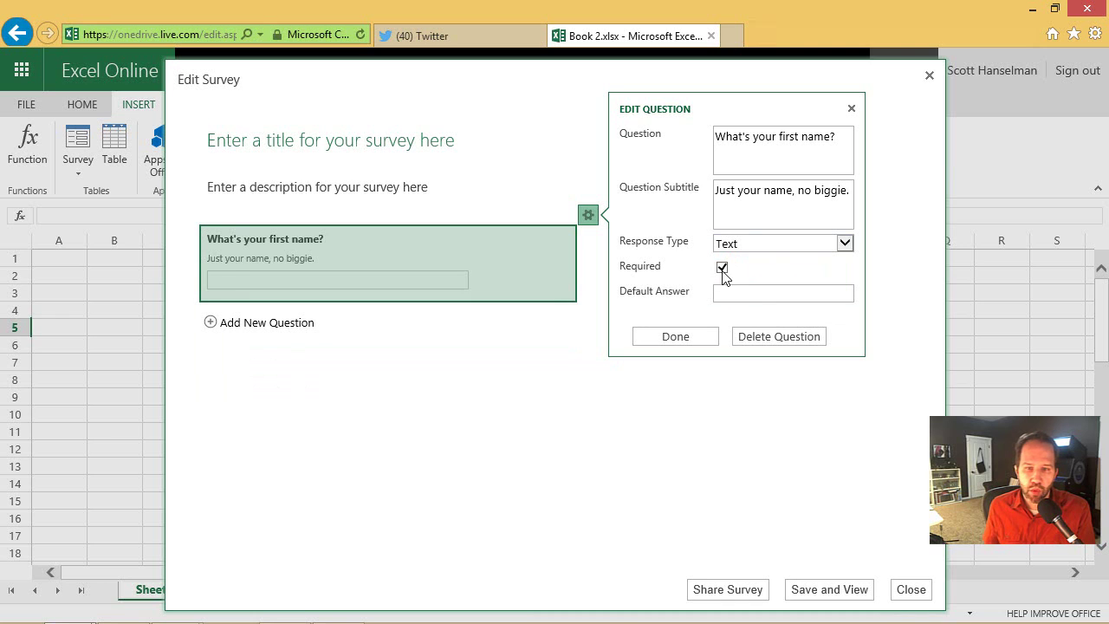
{"action": "left_click", "coordinate": [674, 338]}
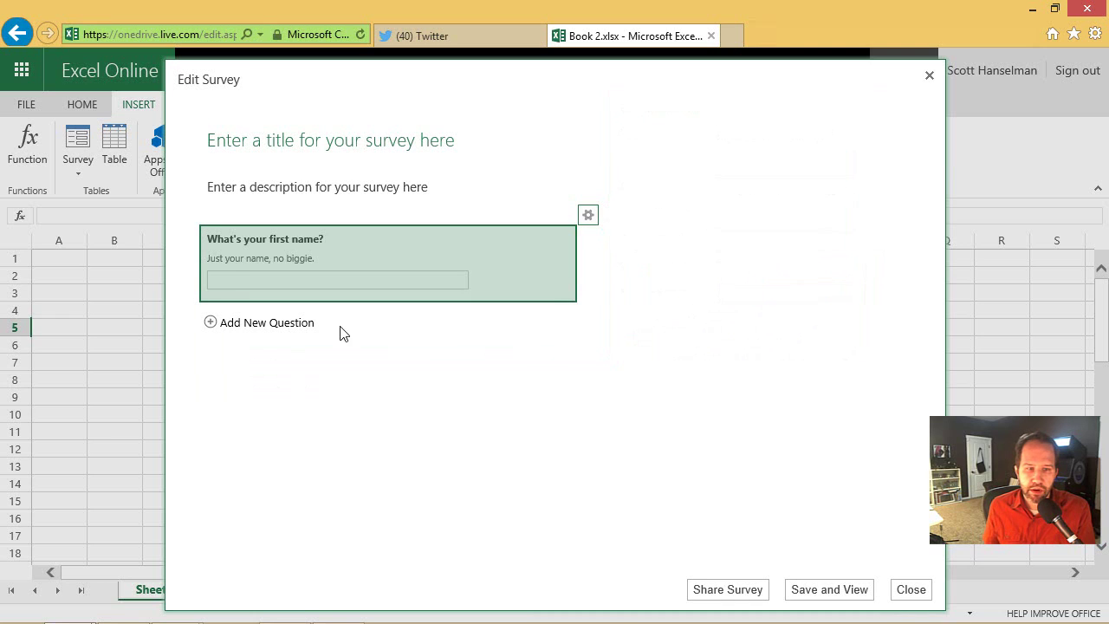
Add a second survey question, "Type something nice", with the Paragraph Text response type.
{"action": "left_click", "coordinate": [273, 330]}
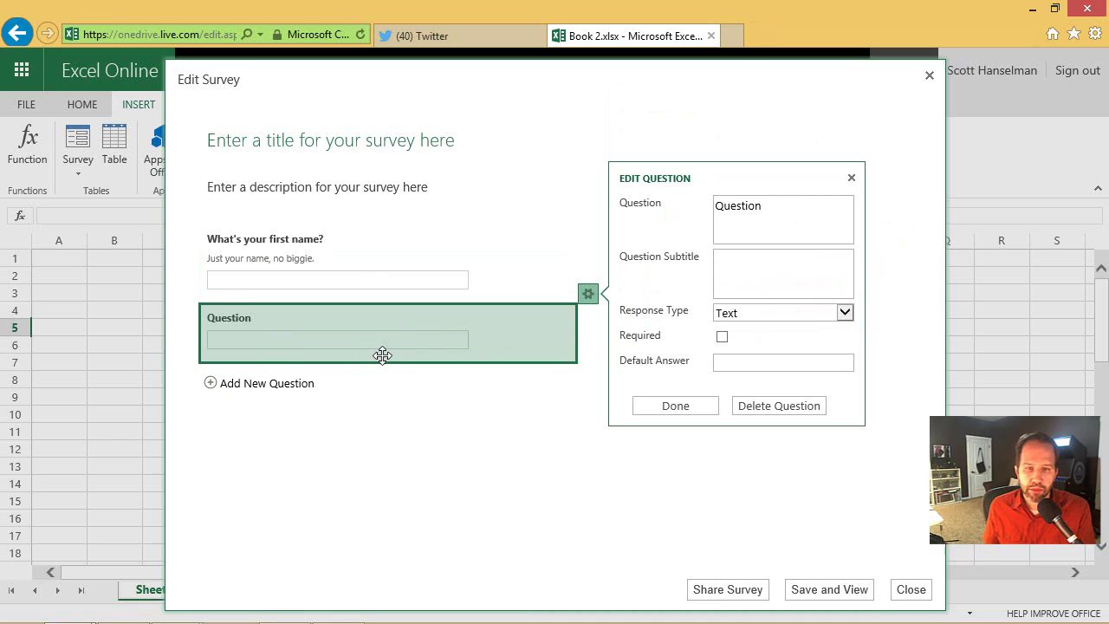
{"action": "left_click_drag", "start_coordinate": [852, 202], "coordinate": [656, 205]}
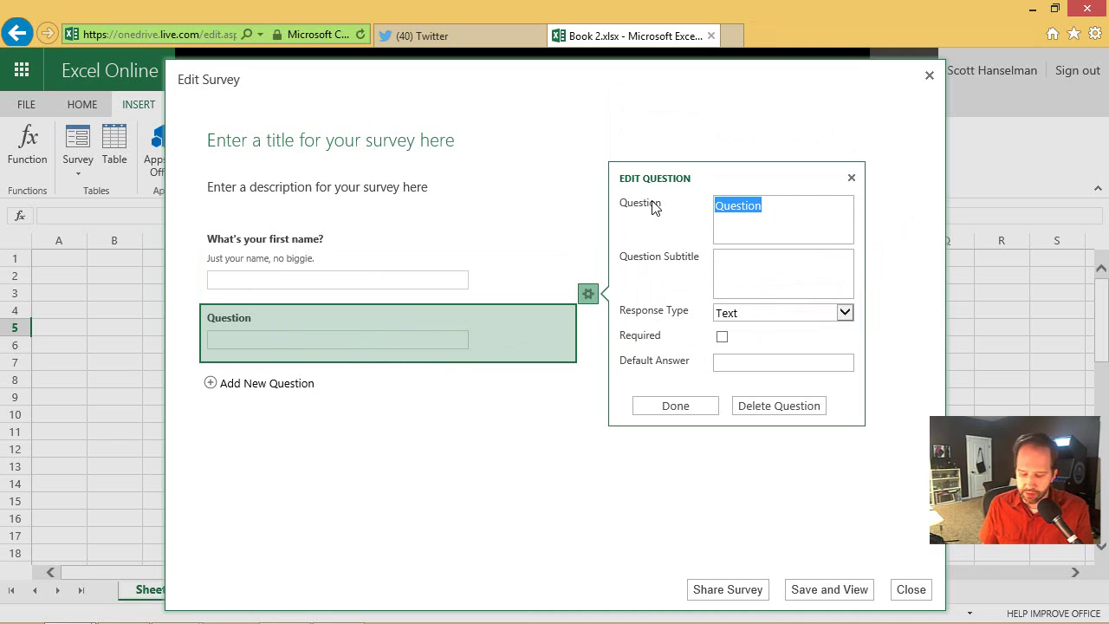
{"action": "type", "text": "Type something"}
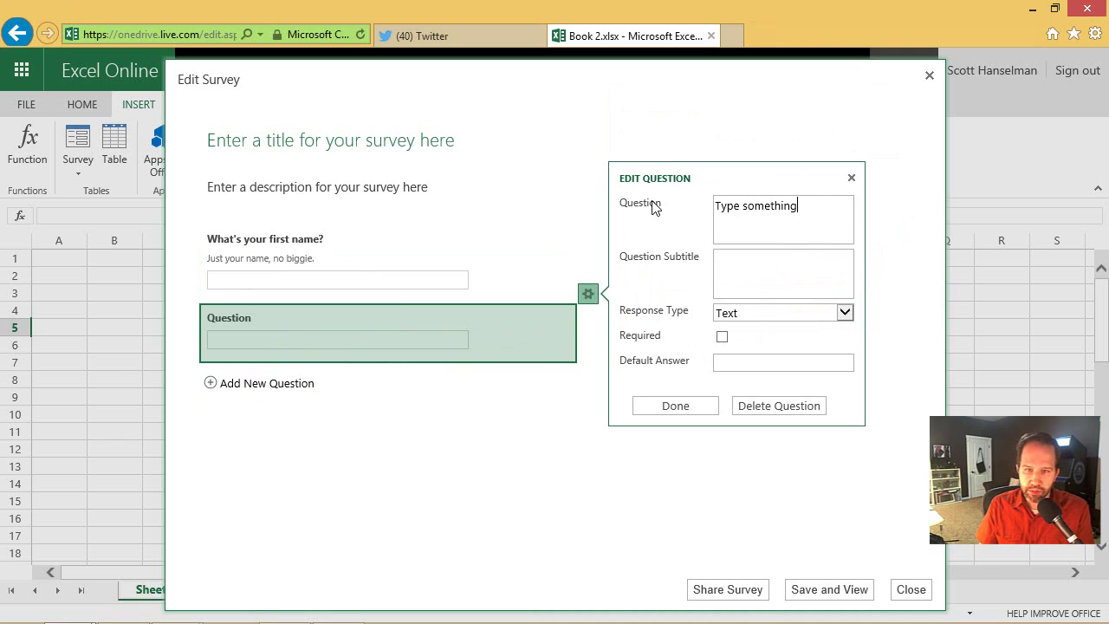
{"action": "type", "text": " nitc"}
{"action": "key", "text": "BackSpace"}
{"action": "key", "text": "BackSpace"}
{"action": "type", "text": "ce"}
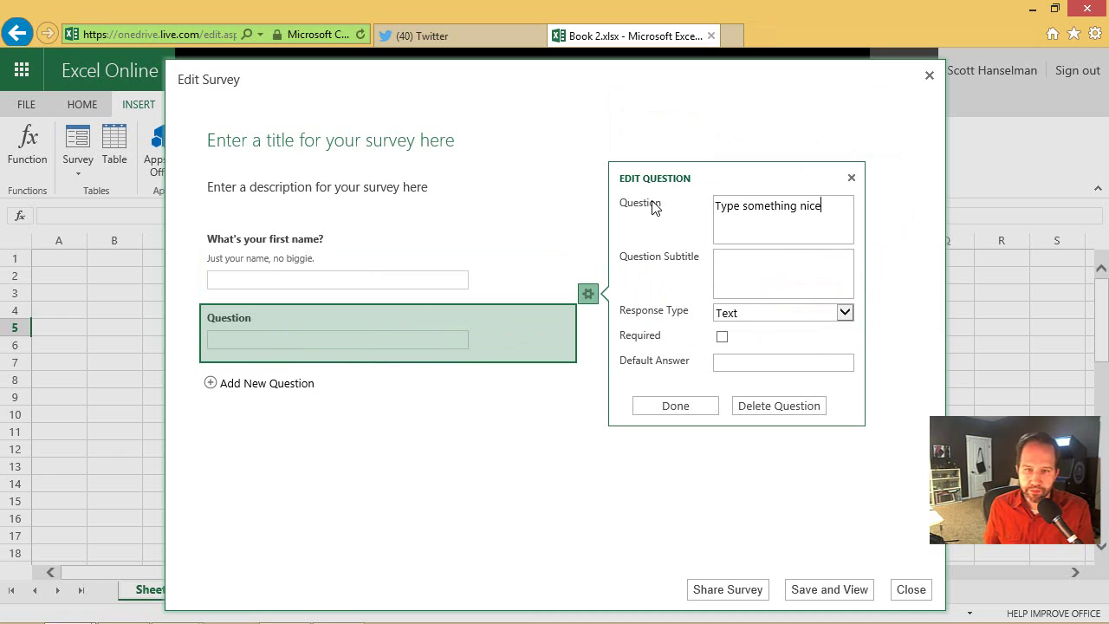
{"action": "left_click", "coordinate": [802, 315]}
{"action": "left_click", "coordinate": [763, 333]}
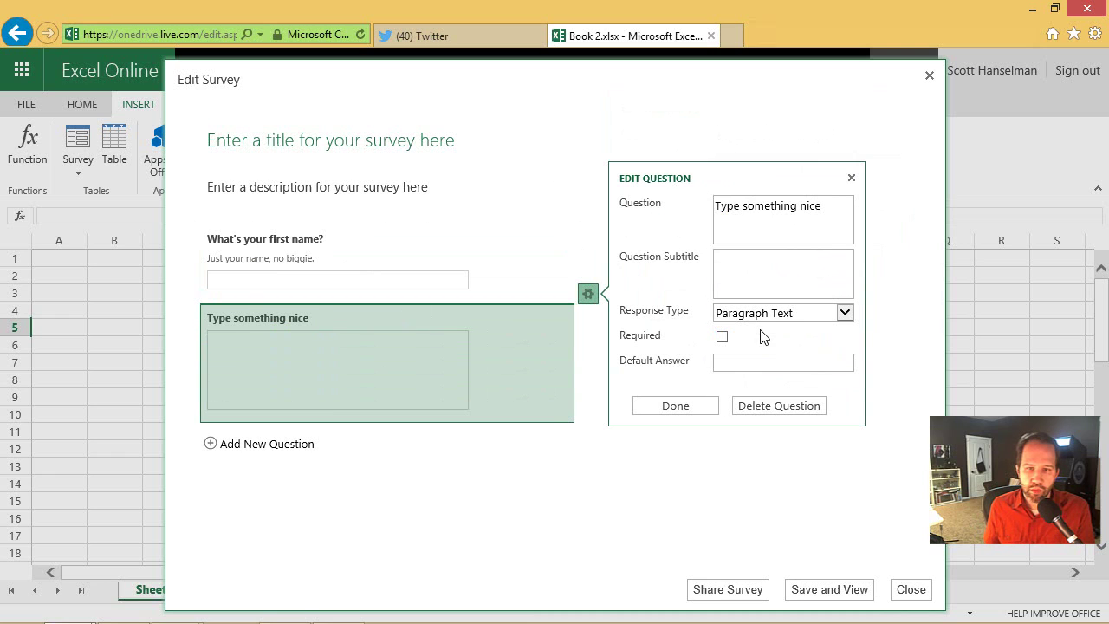
{"action": "left_click", "coordinate": [678, 407]}
Add a third survey question, "Your favorite date?", with the Date response type.
{"action": "left_click", "coordinate": [217, 443]}
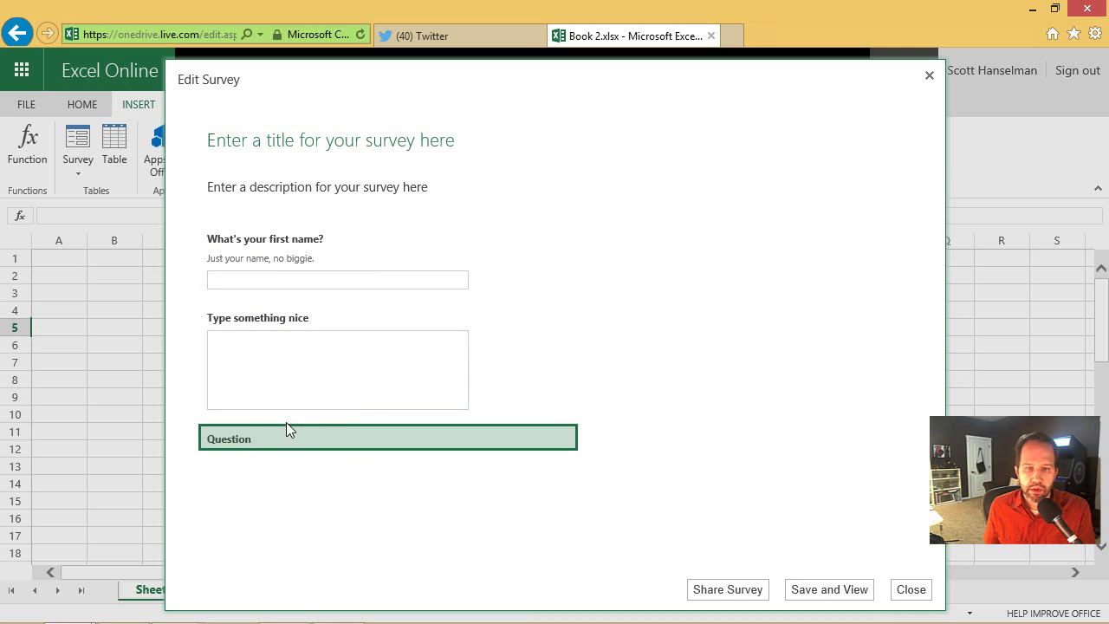
{"action": "left_click", "coordinate": [772, 432]}
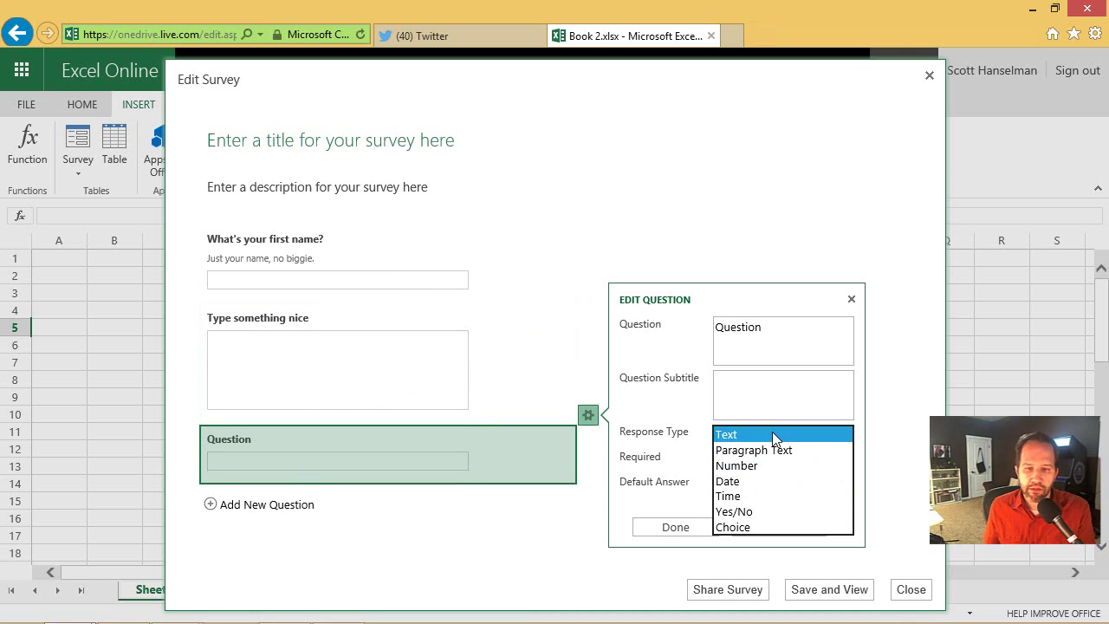
{"action": "left_click", "coordinate": [736, 481]}
{"action": "left_click", "coordinate": [798, 344]}
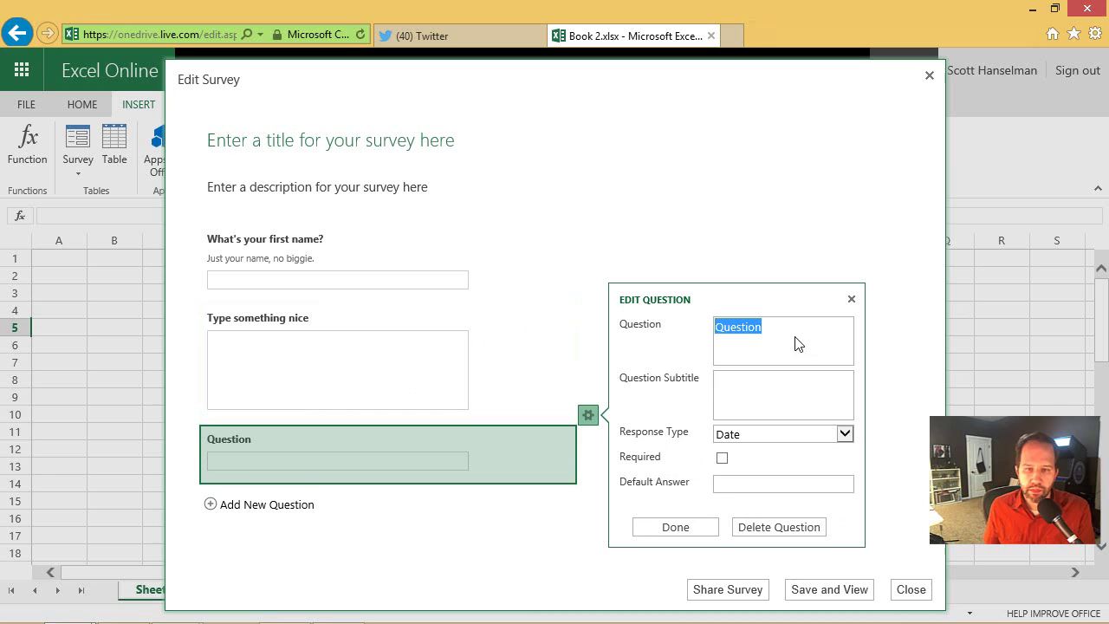
{"action": "type", "text": "Your favo"}
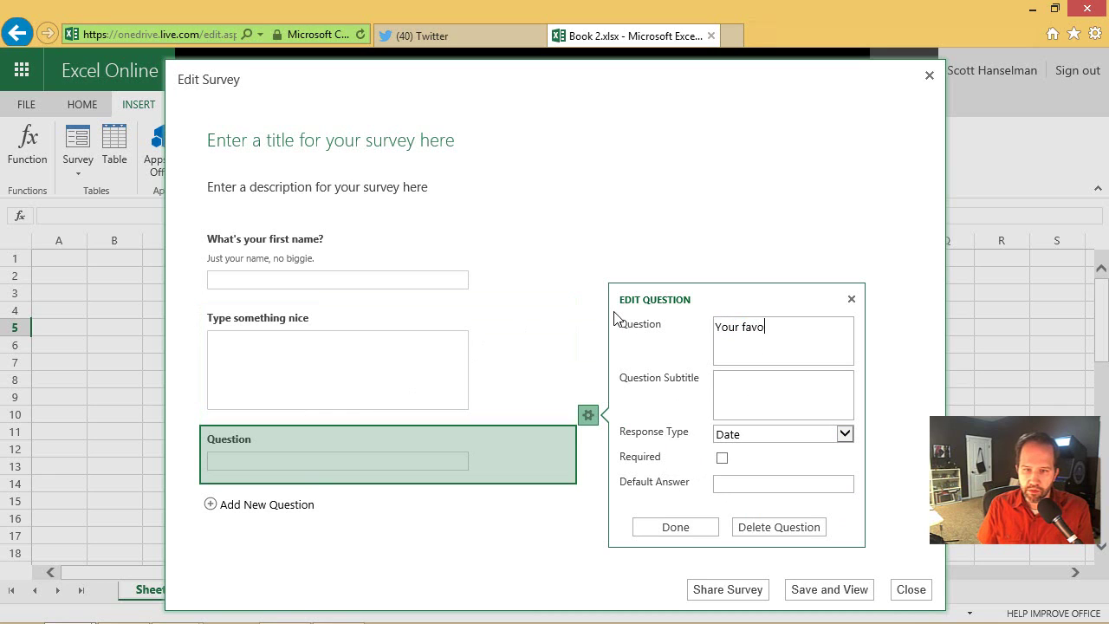
{"action": "type", "text": "rite date?"}
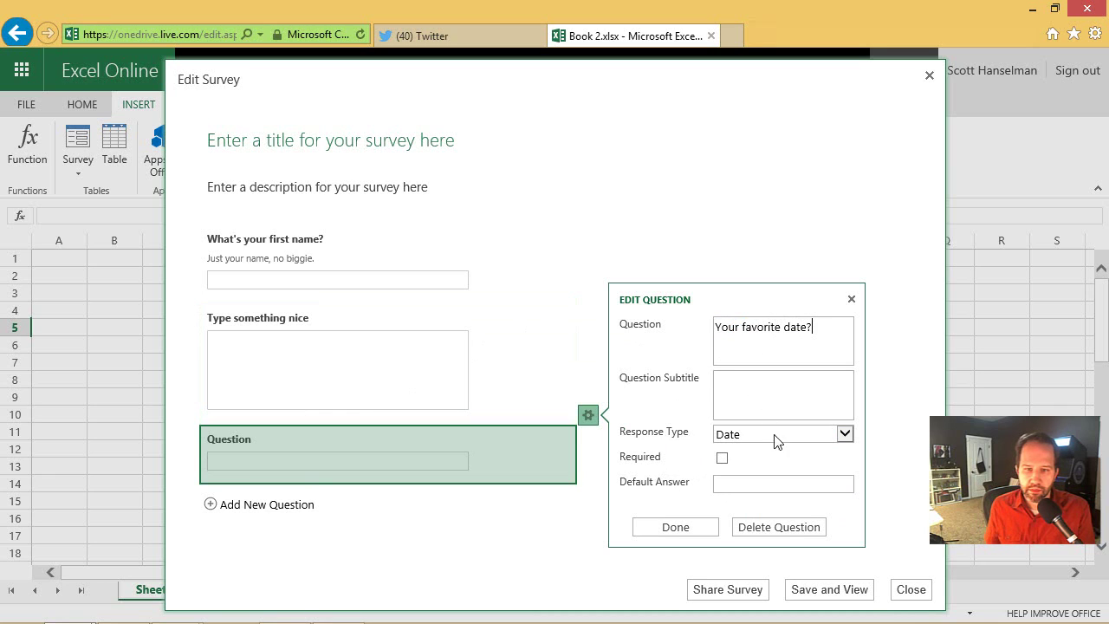
{"action": "left_click", "coordinate": [696, 522]}
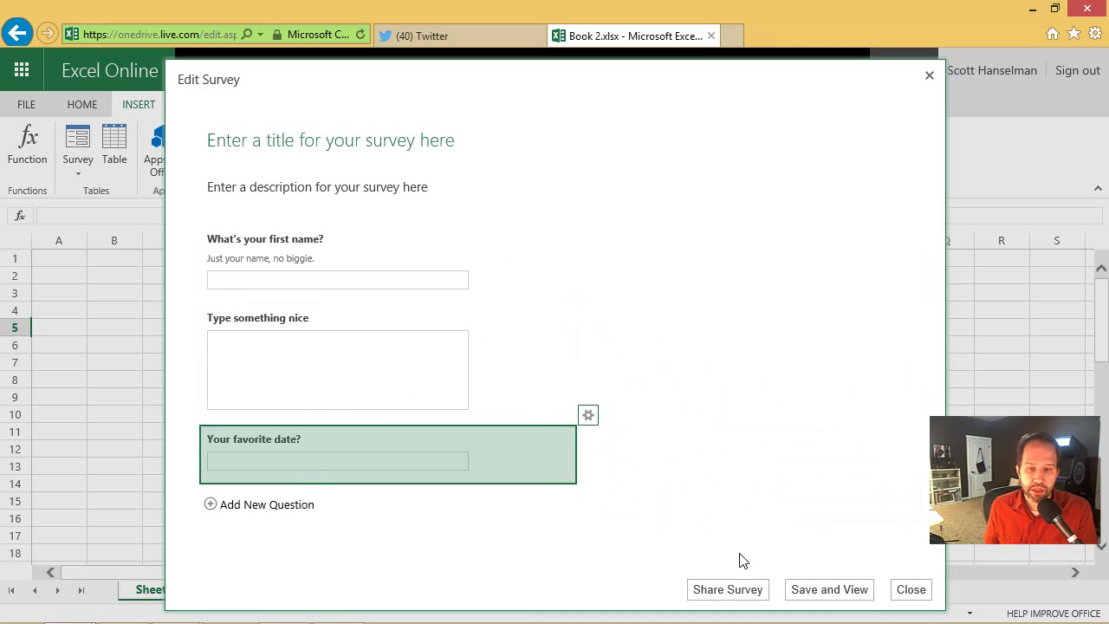
Save the survey, preview it as respondents see it, and close the preview.
{"action": "left_click", "coordinate": [820, 593]}
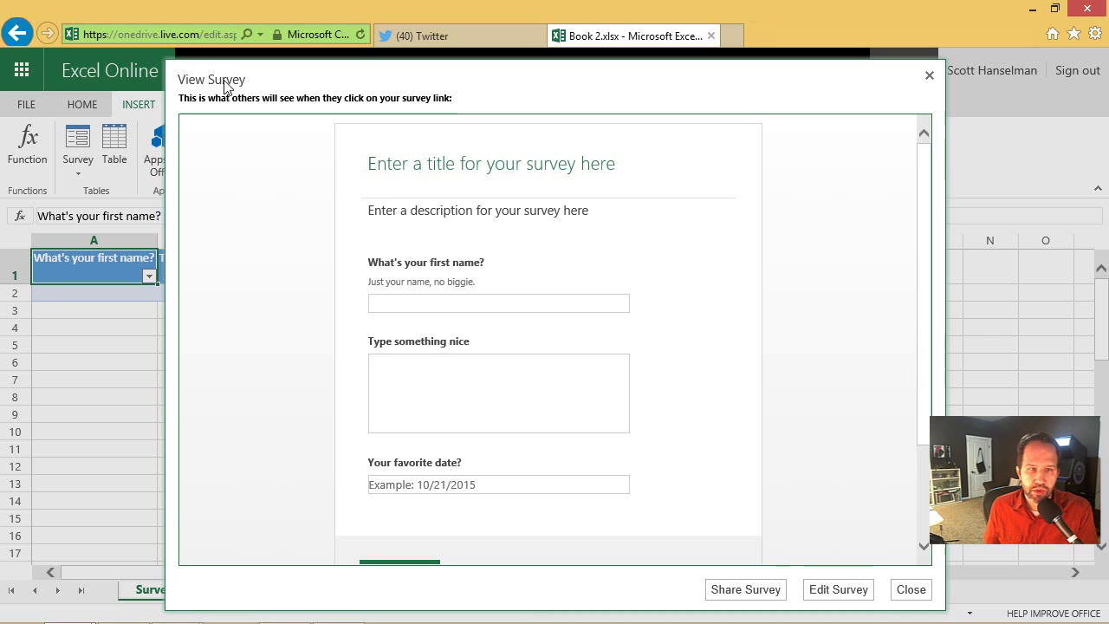
{"action": "left_click", "coordinate": [910, 590]}
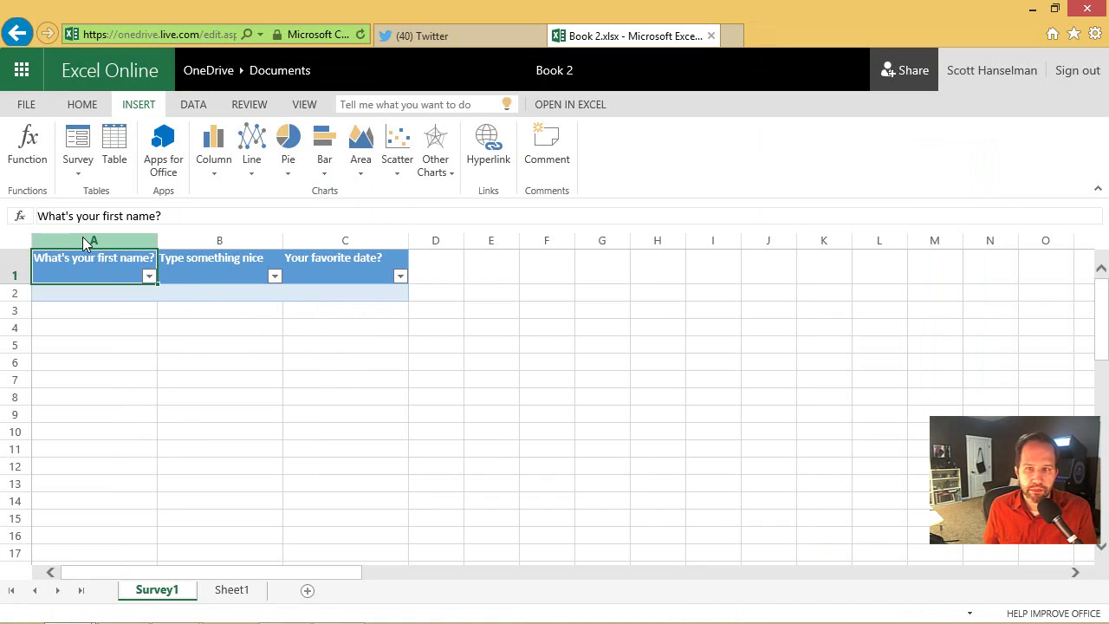
{"action": "left_click", "coordinate": [78, 147]}
{"action": "left_click", "coordinate": [78, 148]}
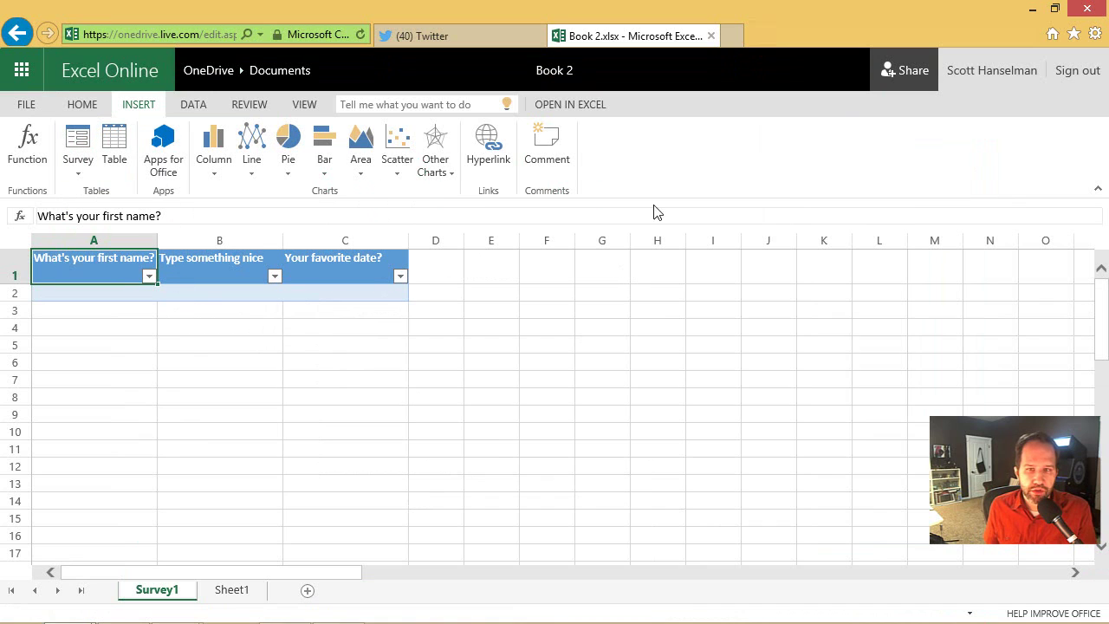
{"action": "left_click", "coordinate": [903, 72]}
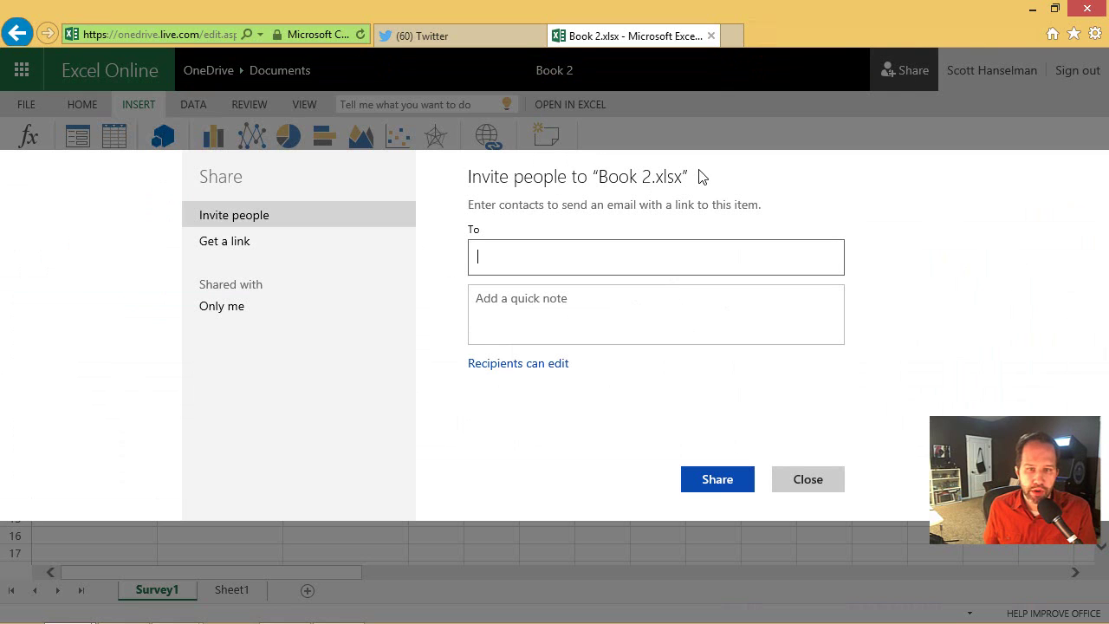
{"action": "left_click", "coordinate": [802, 482]}
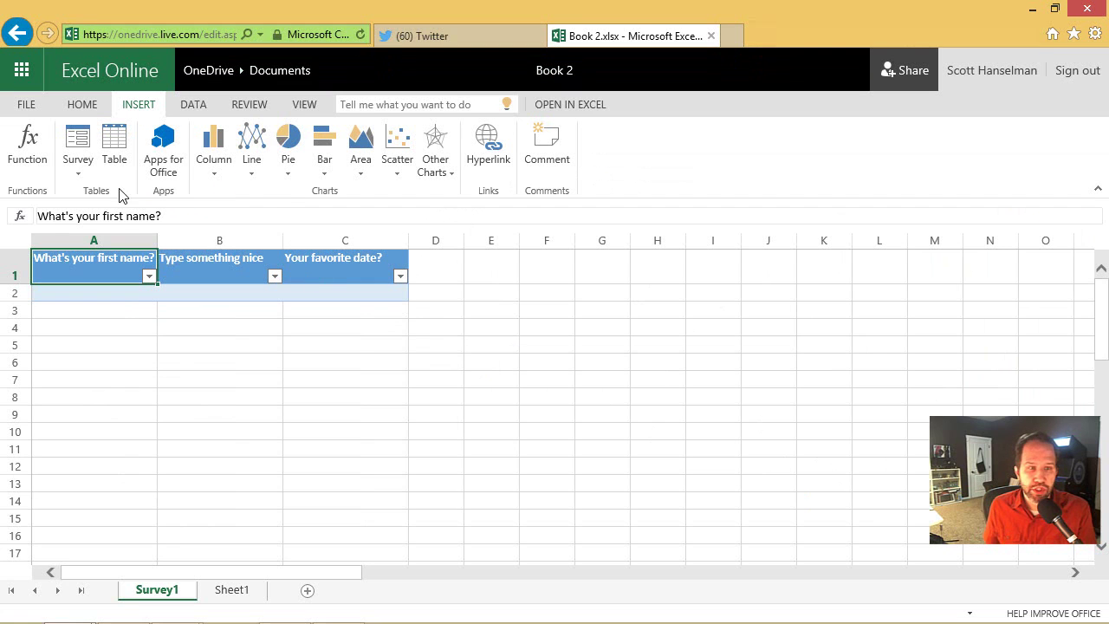
{"action": "left_click", "coordinate": [79, 147]}
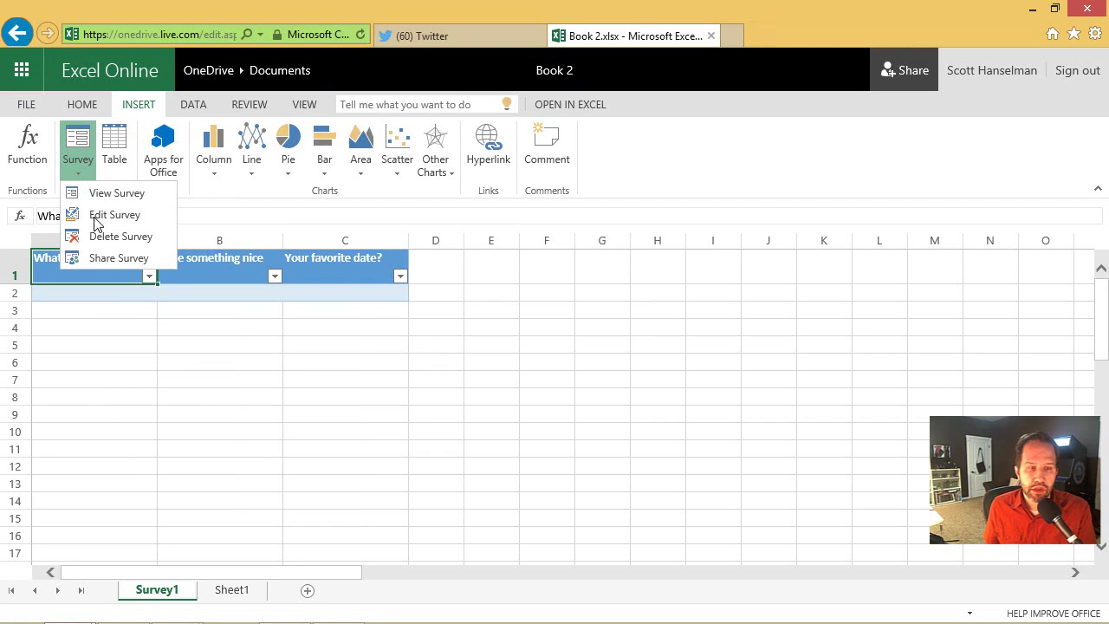
{"action": "left_click", "coordinate": [93, 259]}
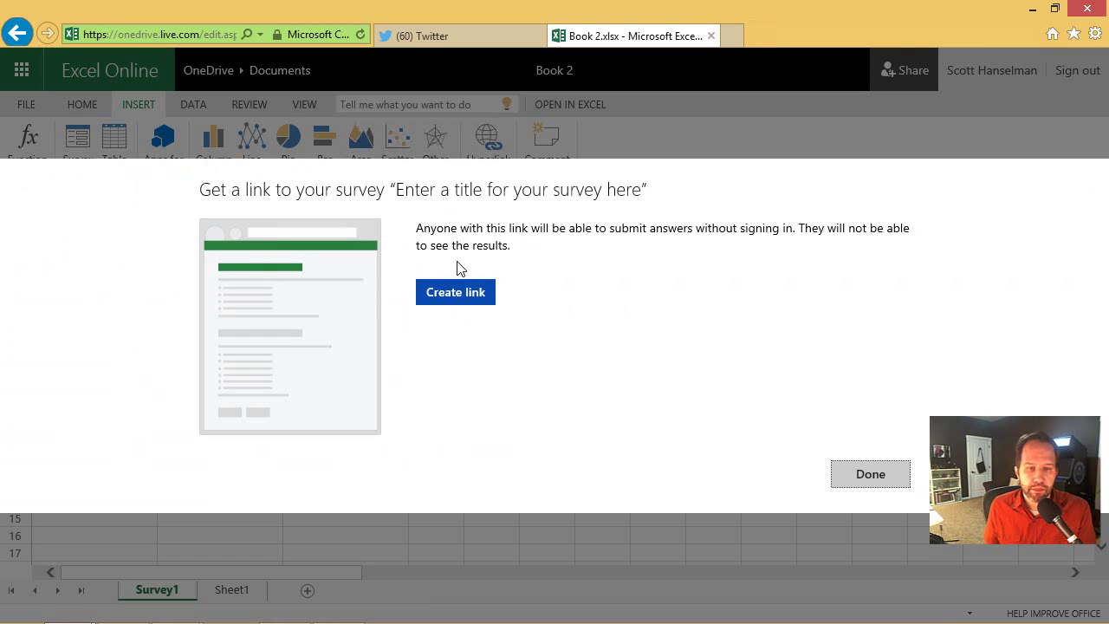
{"action": "left_click", "coordinate": [896, 477]}
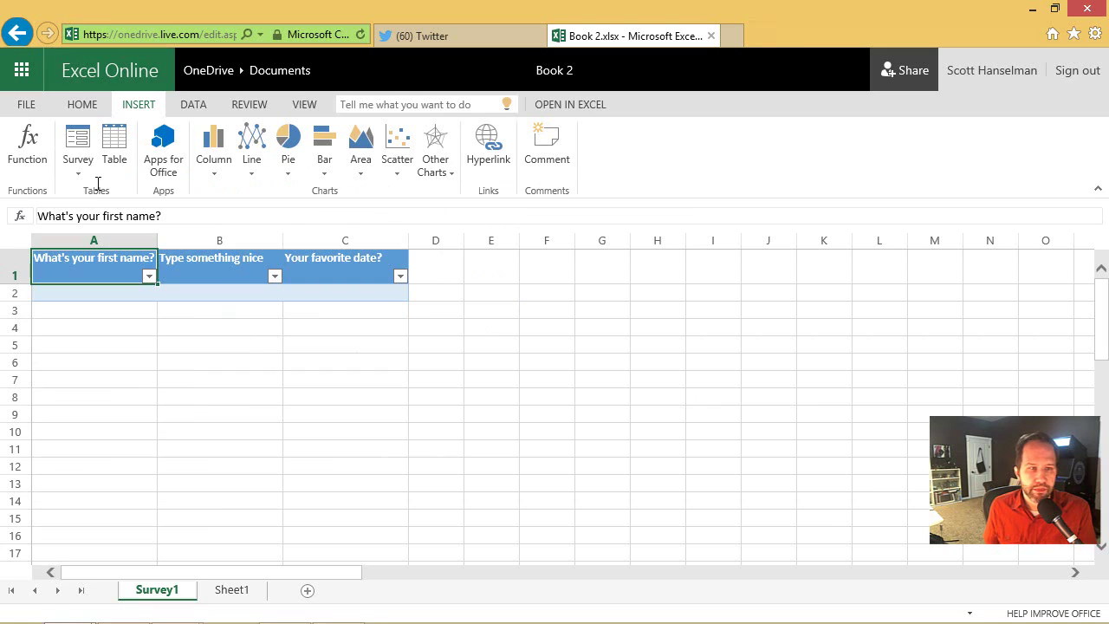
Edit the survey and set its title to "Here is a basic survey for my YouTube".
{"action": "left_click", "coordinate": [74, 148]}
{"action": "left_click", "coordinate": [97, 216]}
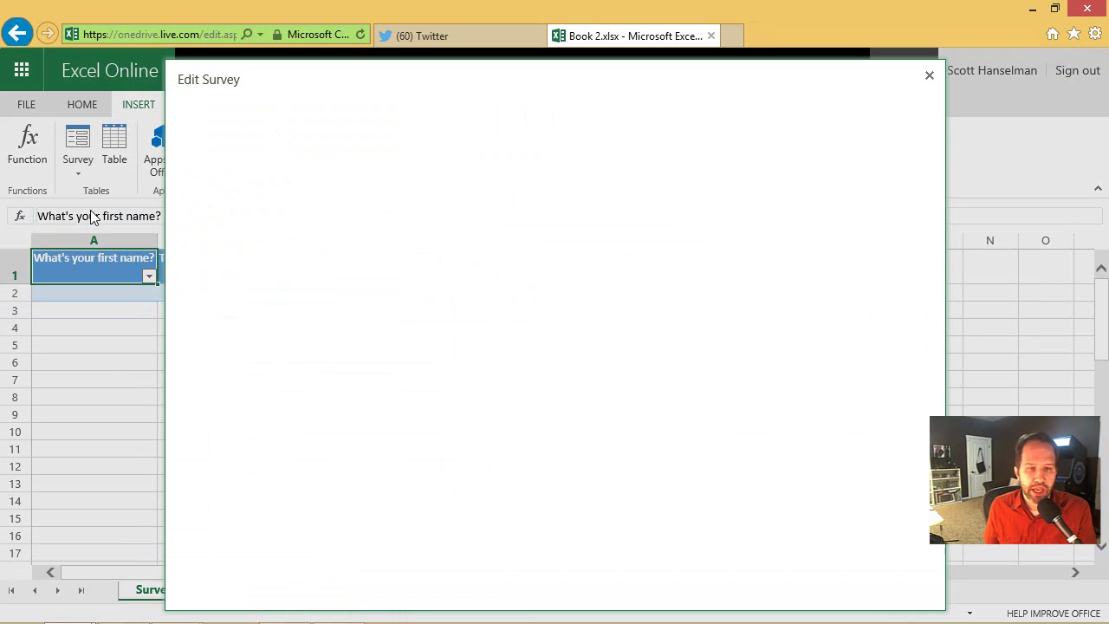
{"action": "left_click", "coordinate": [338, 156]}
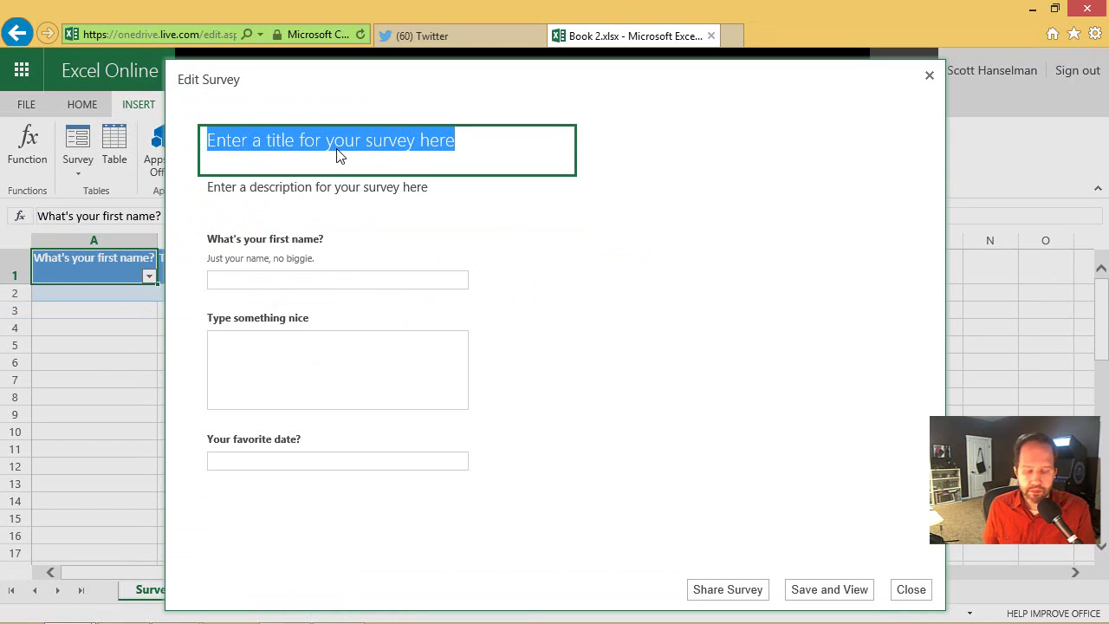
{"action": "type", "text": "Here is a basi"}
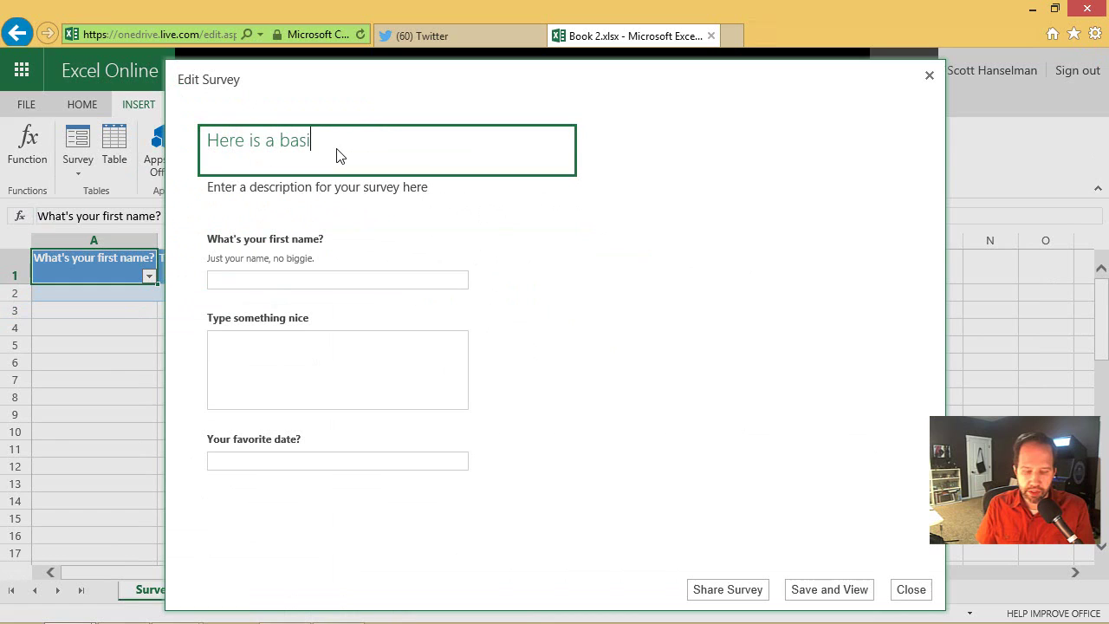
{"action": "type", "text": "c survey for my YouTube"}
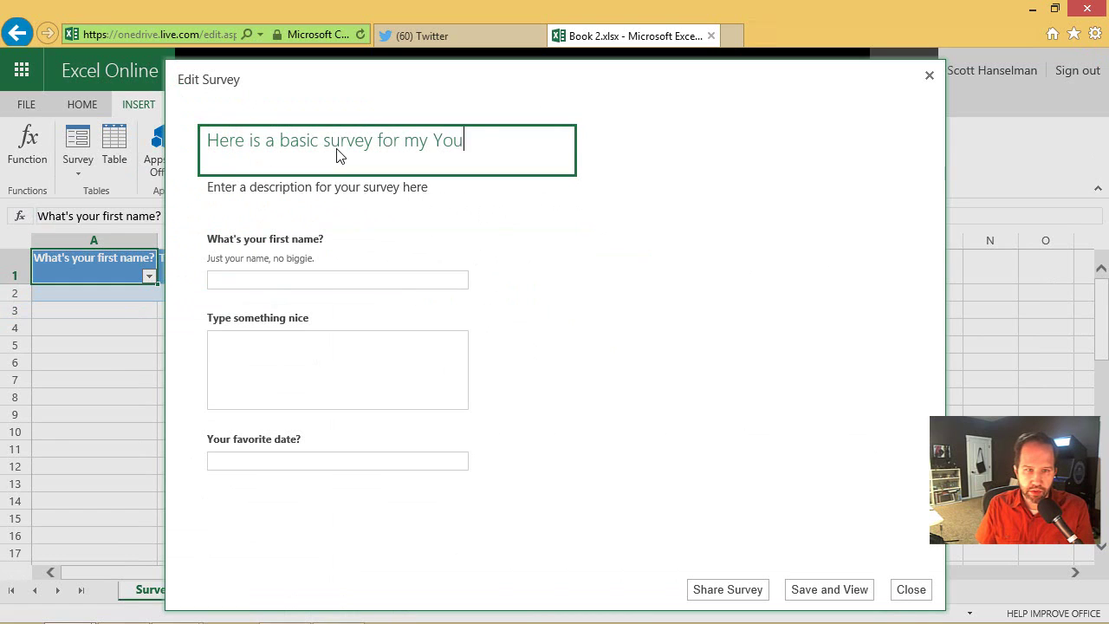
{"action": "key", "text": "ctrl+Left"}
Set the survey description to "This is just a silly demo survey" and close the survey editor, saving the changes.
{"action": "left_click", "coordinate": [342, 182]}
{"action": "key", "text": "ctrl+c"}
{"action": "type", "text": "Thi"}
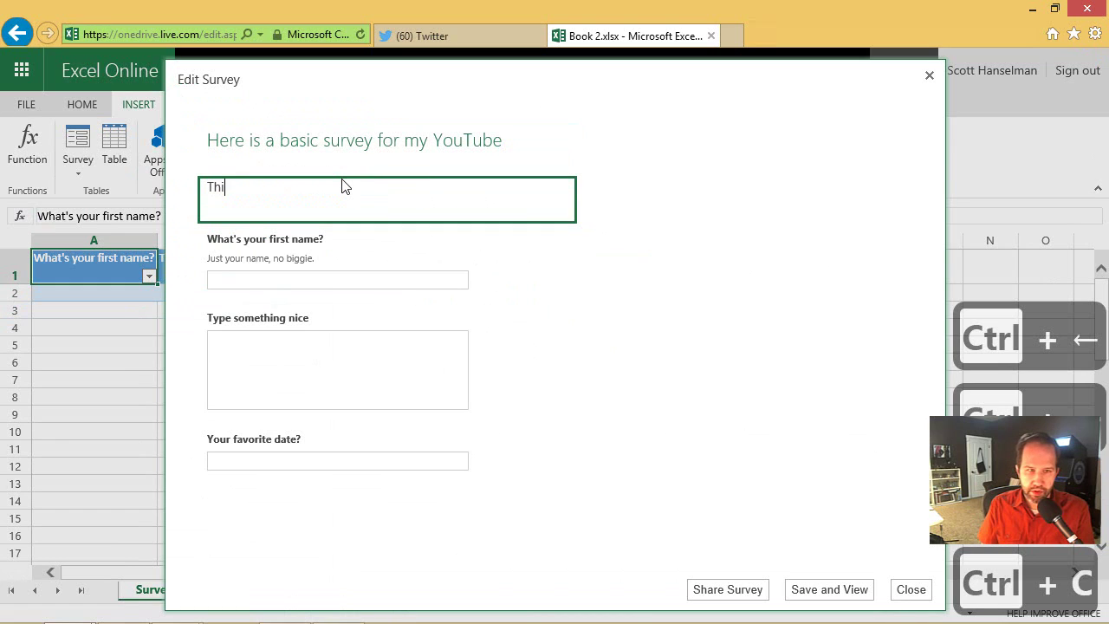
{"action": "type", "text": "s is just a silly demo "}
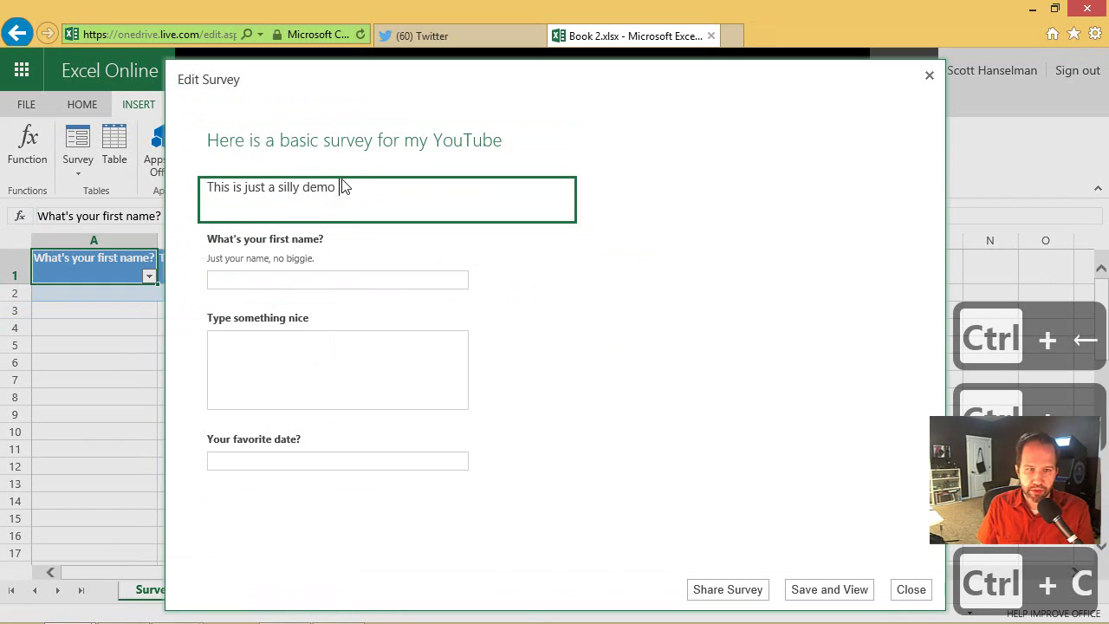
{"action": "type", "text": "survey"}
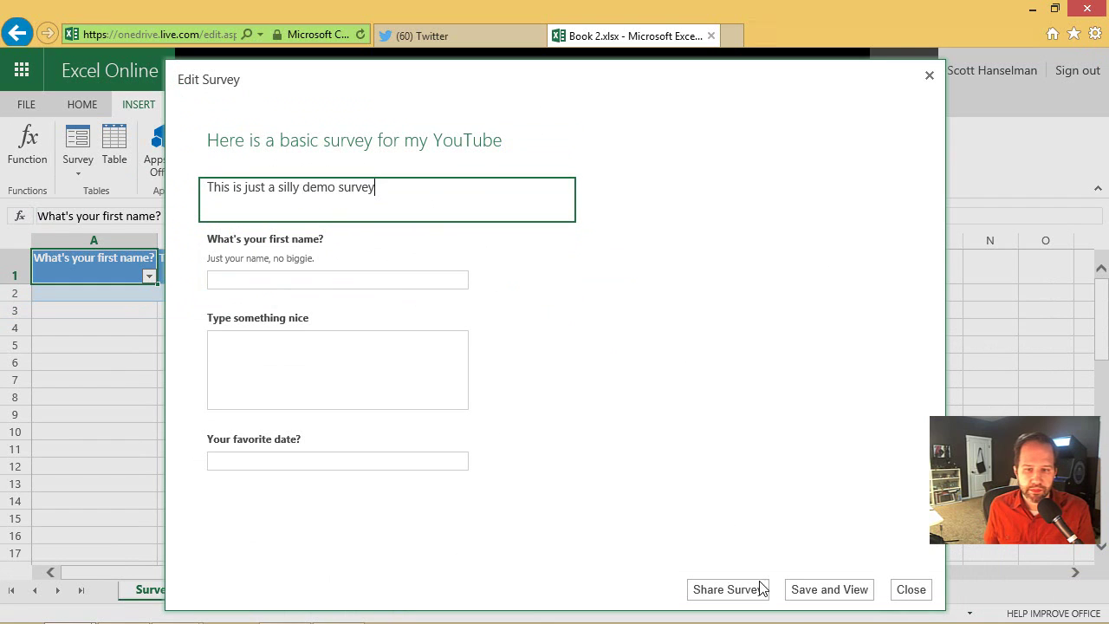
{"action": "left_click", "coordinate": [911, 590]}
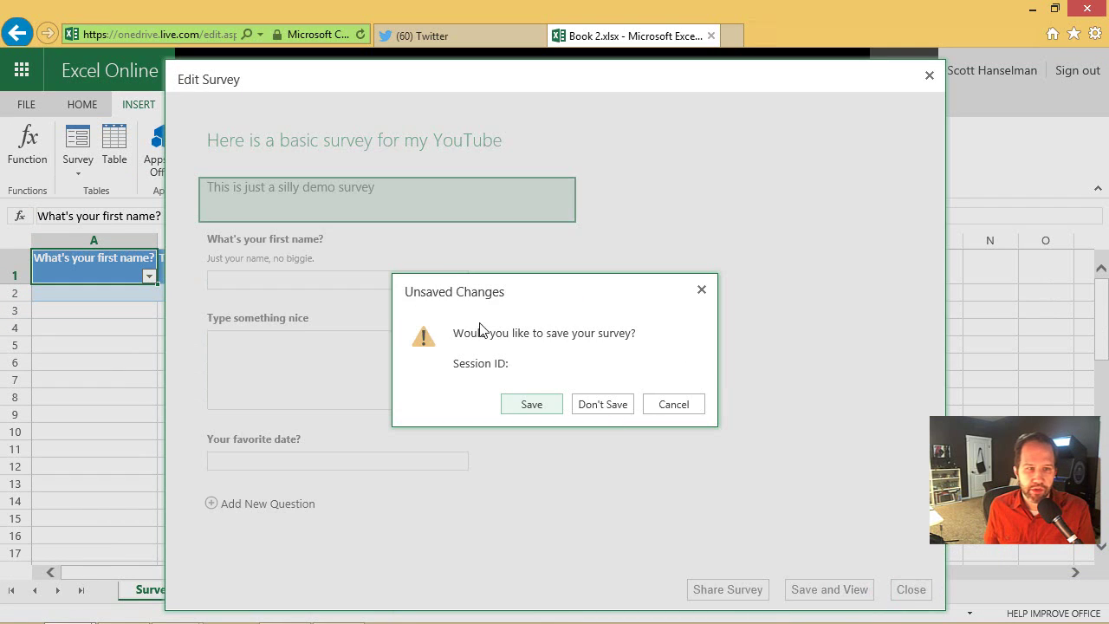
{"action": "left_click", "coordinate": [528, 403]}
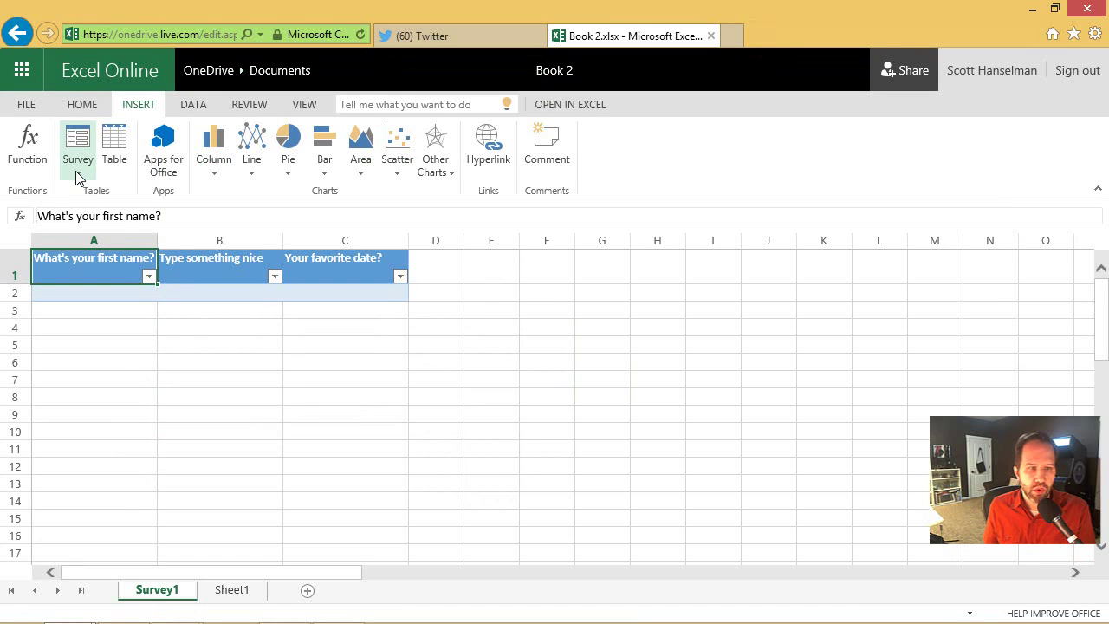
Share the survey by creating a link that lets anyone submit answers, and inspect the full link.
{"action": "left_click", "coordinate": [75, 177]}
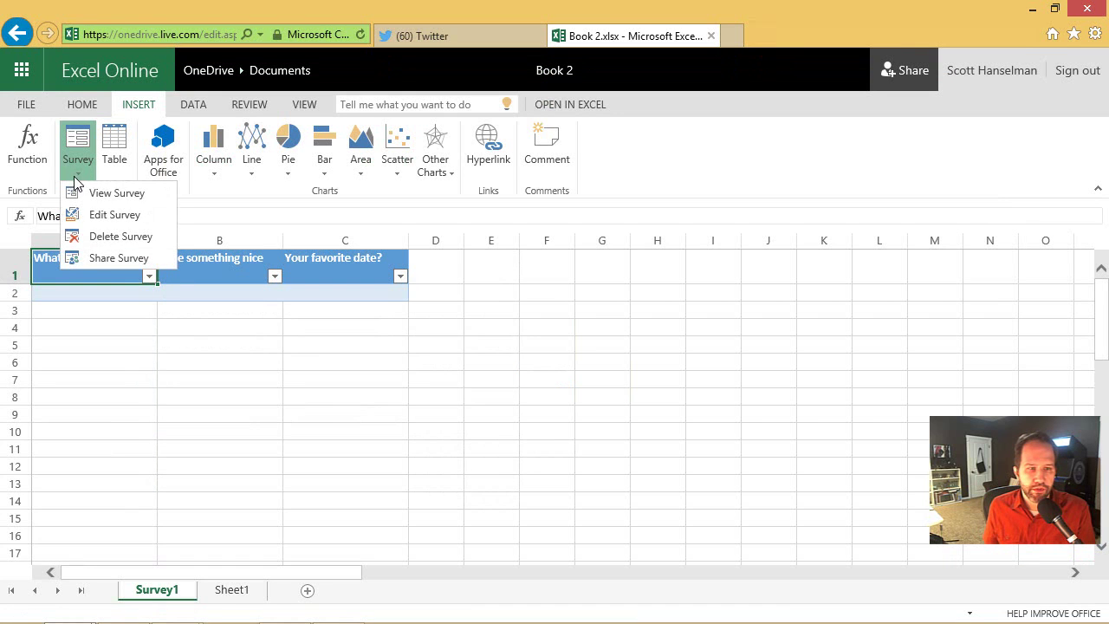
{"action": "left_click", "coordinate": [88, 256]}
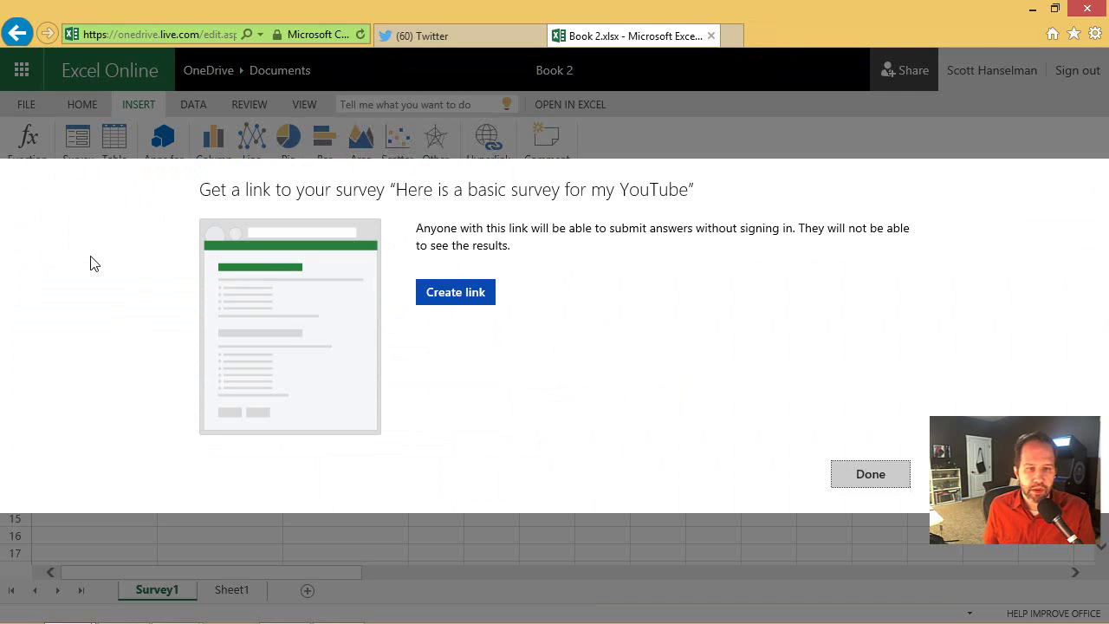
{"action": "left_click", "coordinate": [483, 305]}
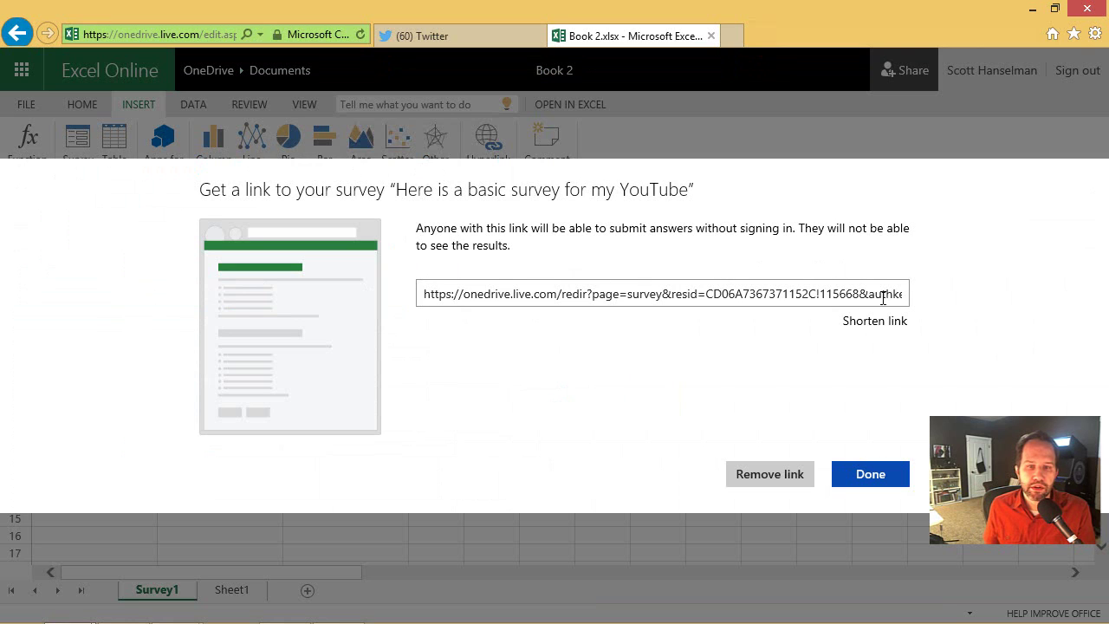
{"action": "left_click_drag", "start_coordinate": [793, 299], "coordinate": [1003, 307]}
{"action": "left_click", "coordinate": [810, 313]}
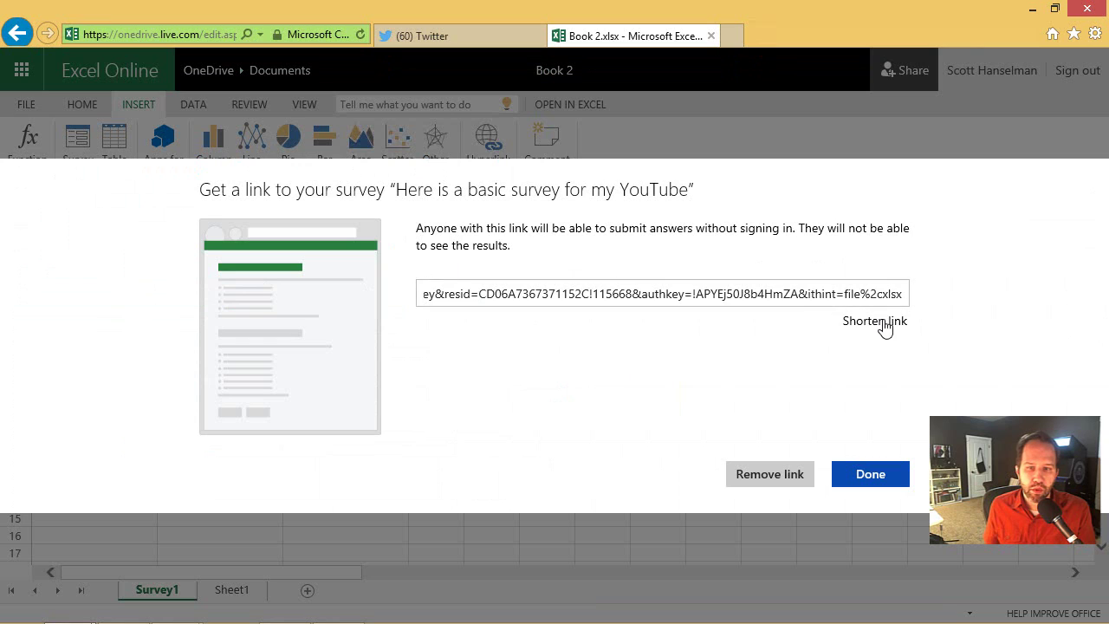
Shorten the survey link, copy the short link and finish sharing.
{"action": "left_click", "coordinate": [875, 321]}
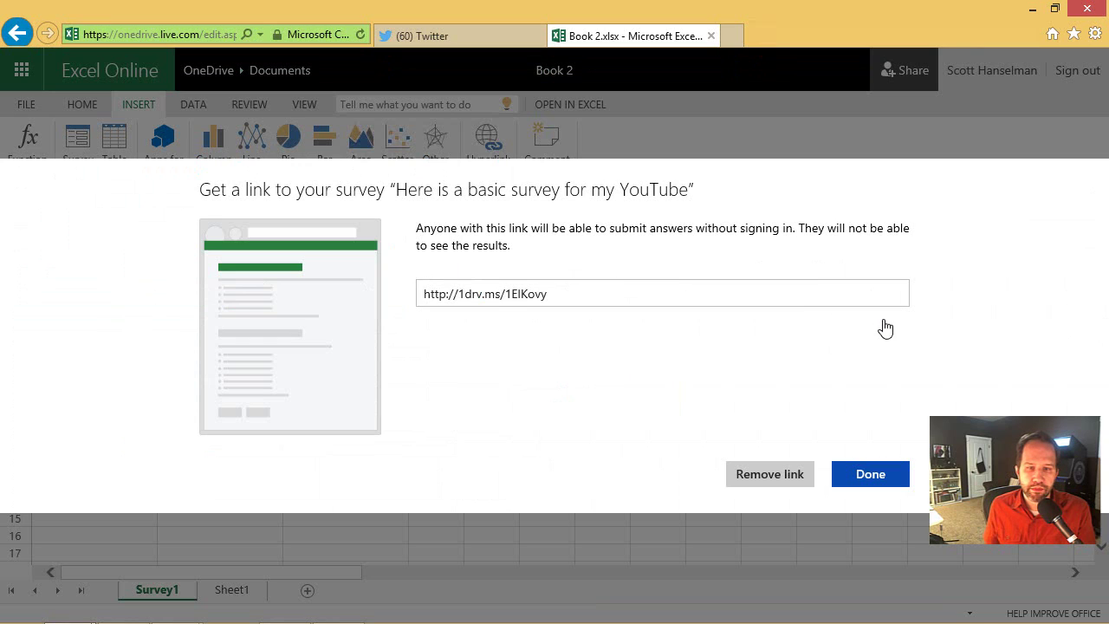
{"action": "left_click", "coordinate": [423, 297]}
{"action": "key", "text": "ctrl+c"}
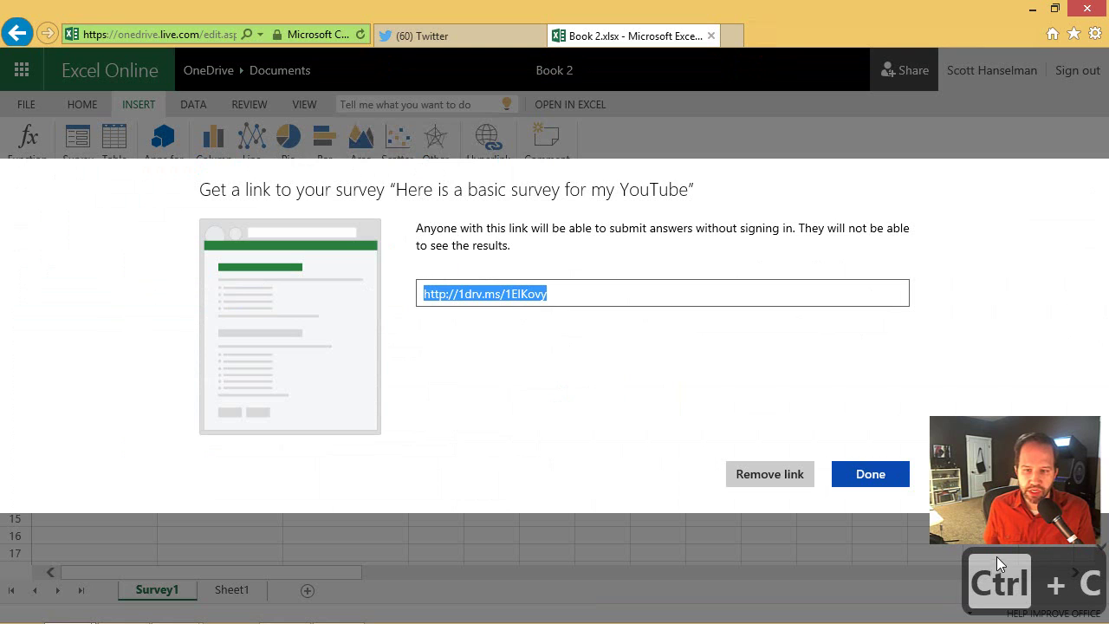
{"action": "left_click", "coordinate": [871, 475]}
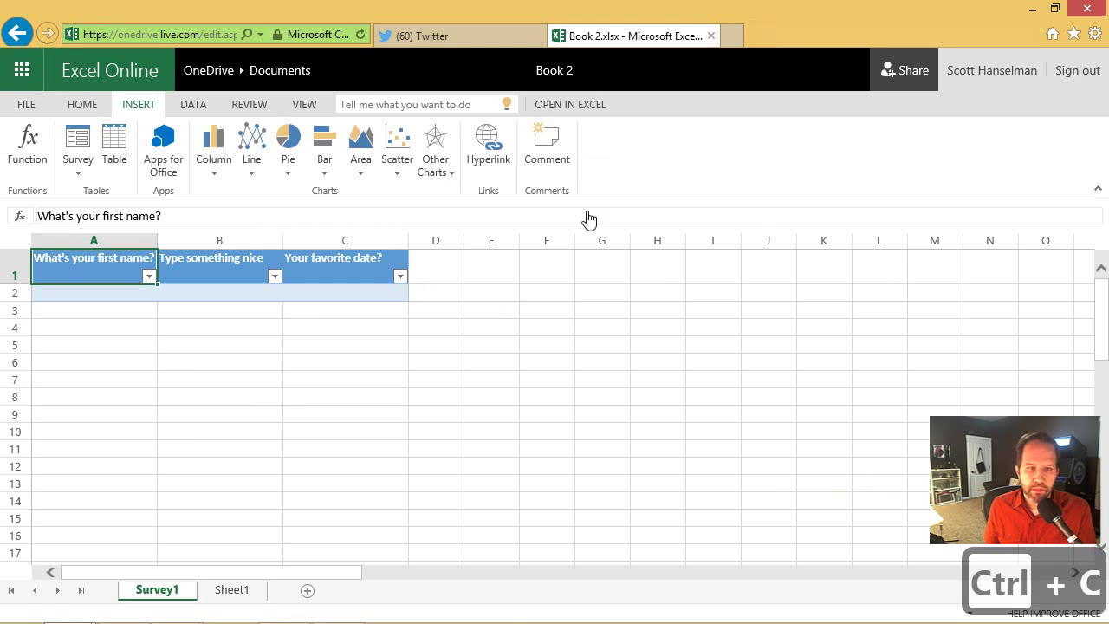
On Twitter, write "Hey, I'm doing a Office "How To" video on Survey's. Fill this out for me and it'll be in the video! (recording live now)".
{"action": "left_click", "coordinate": [463, 36]}
{"action": "left_click", "coordinate": [416, 121]}
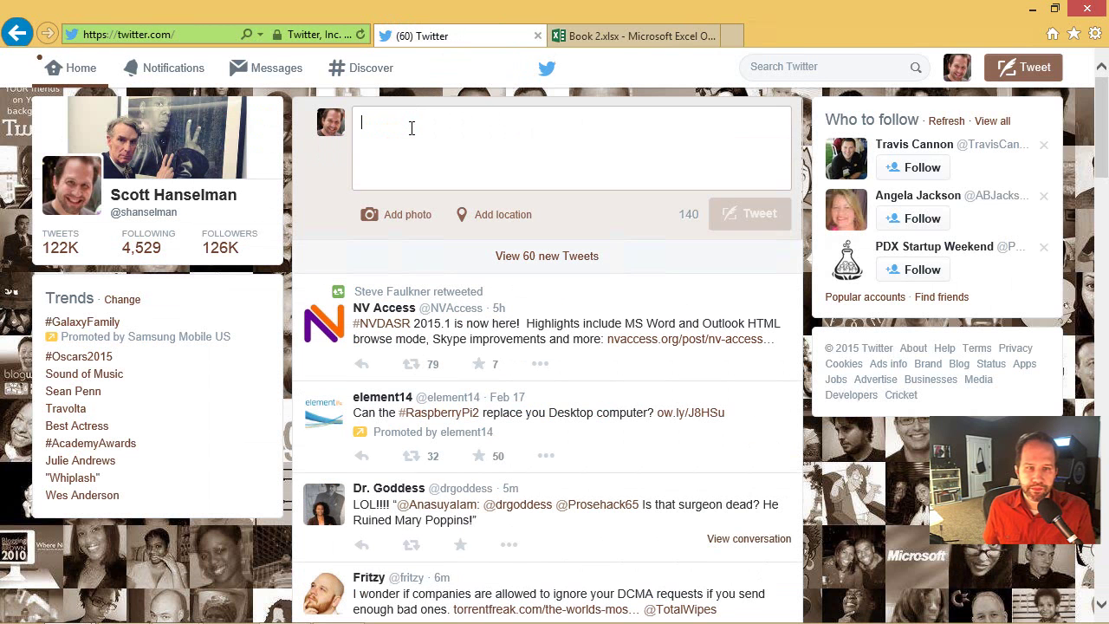
{"action": "type", "text": "Hey, I'm"}
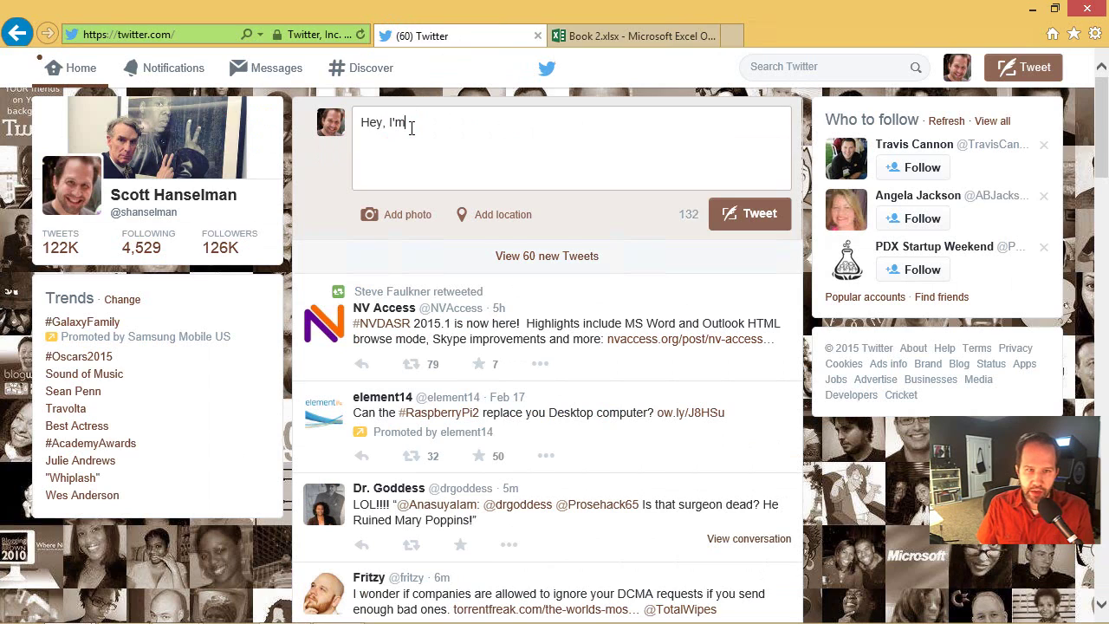
{"action": "type", "text": " going a Wo"}
{"action": "key", "text": "ctrl+shift+Left"}
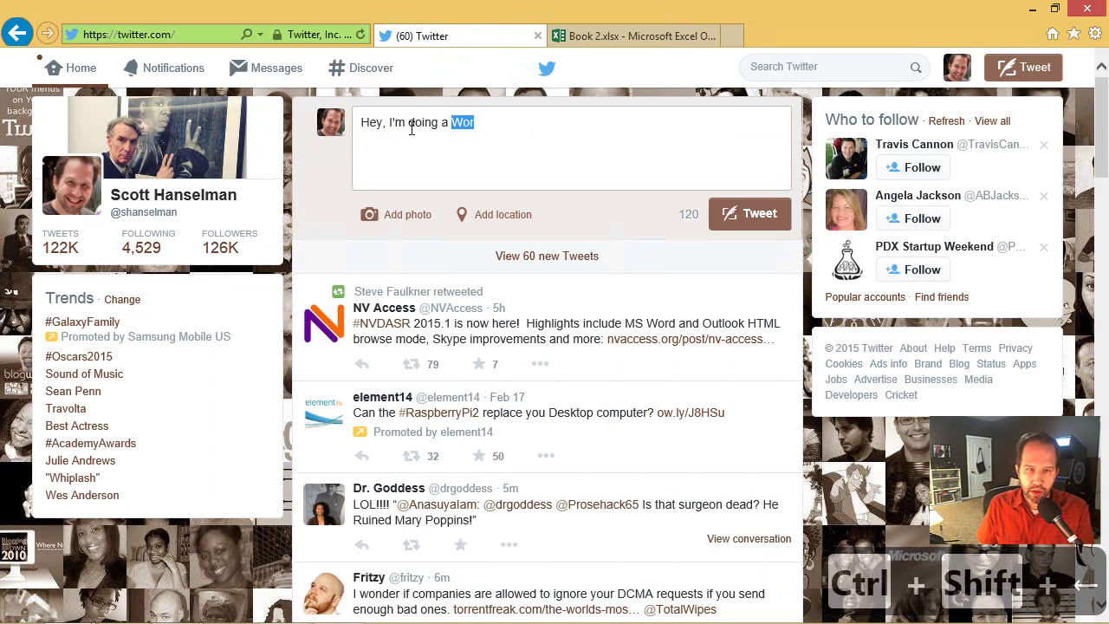
{"action": "type", "text": "Office \"How "}
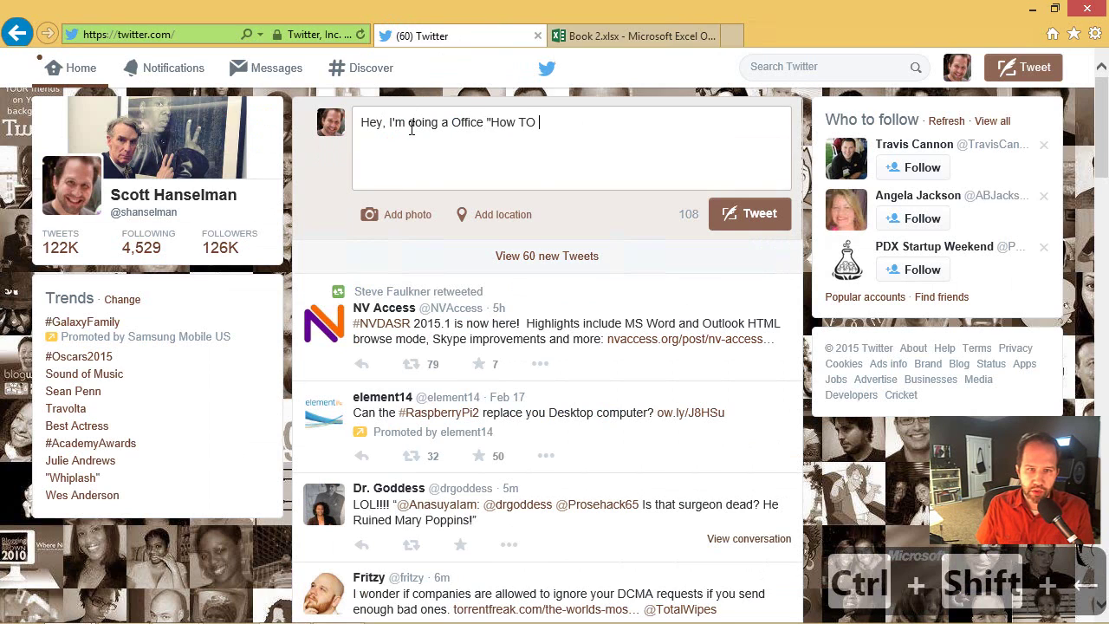
{"action": "type", "text": "To\" vi"}
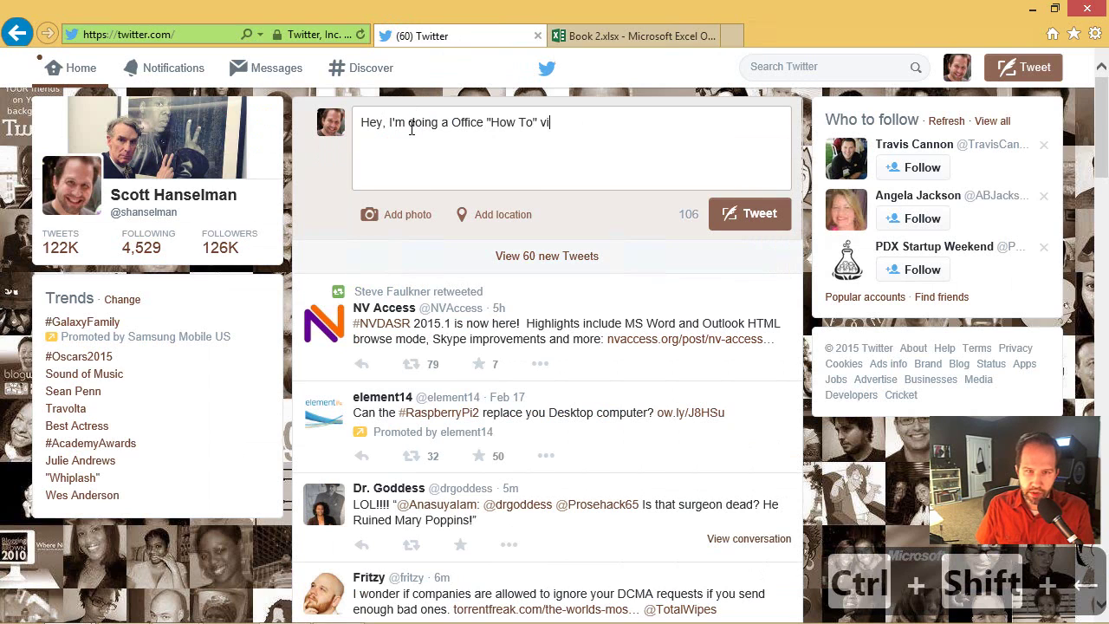
{"action": "type", "text": "deo on Survey's. Fill this out for me and it'll be i"}
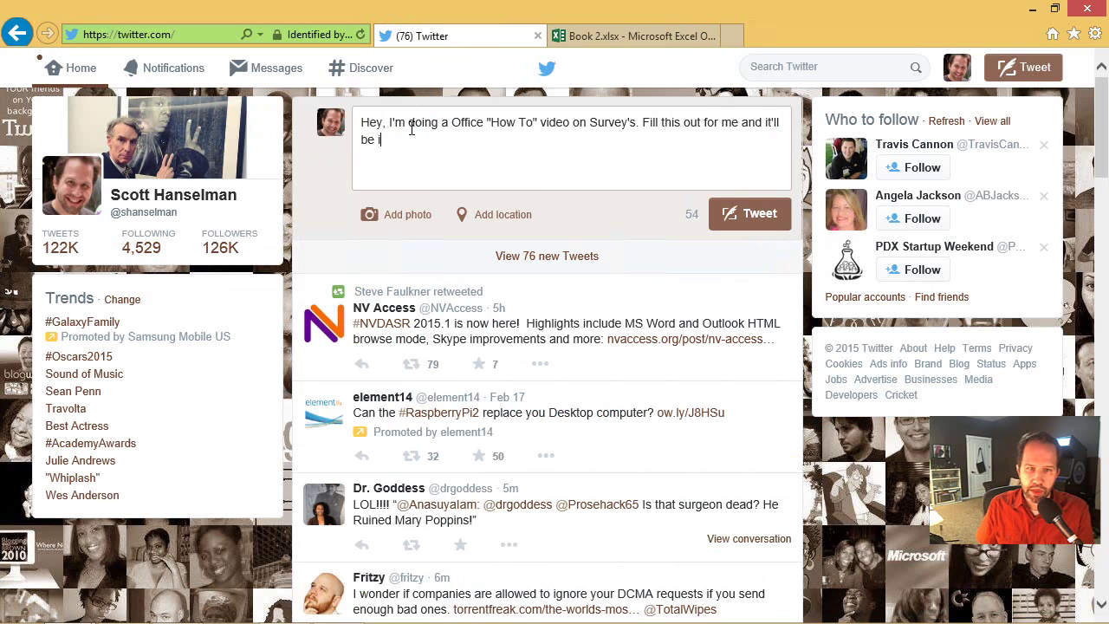
{"action": "type", "text": "! (recor"}
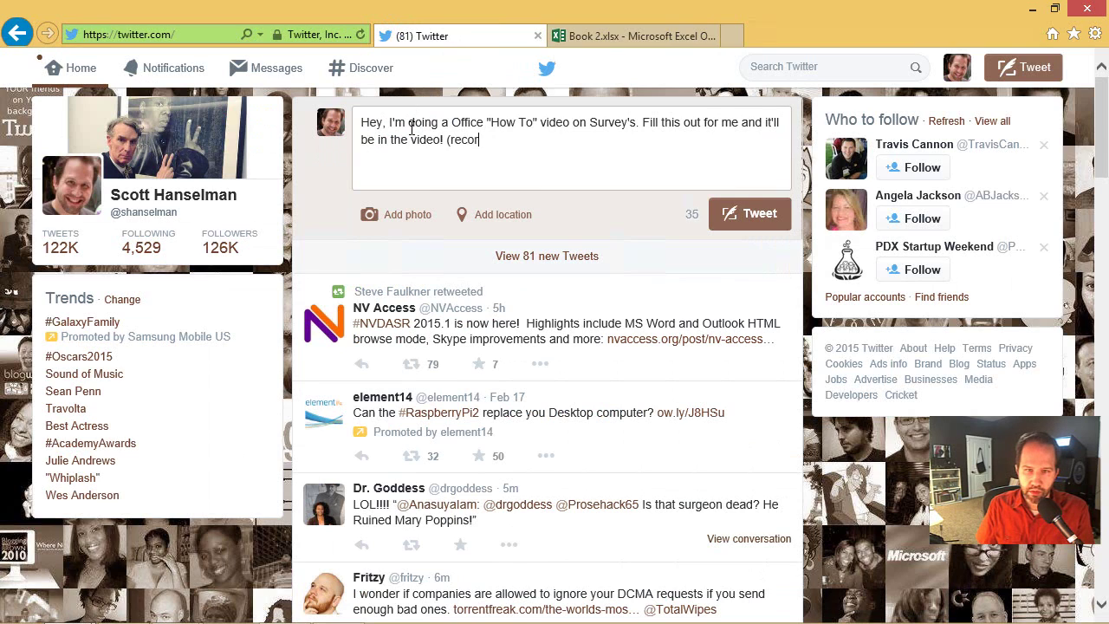
{"action": "type", "text": "ding live now"}
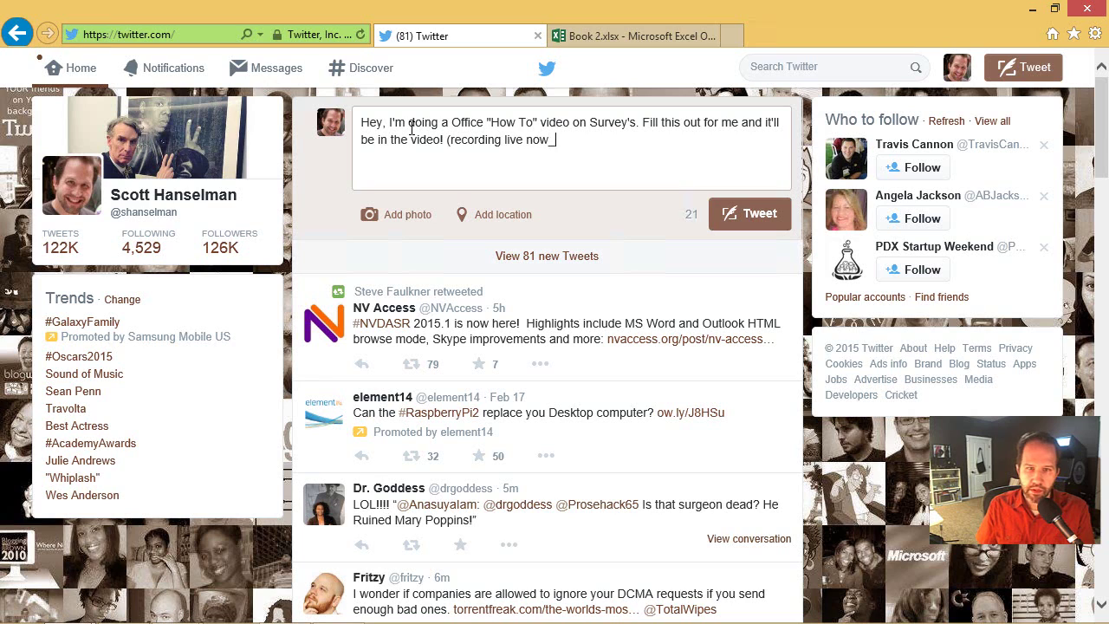
{"action": "type", "text": ")"}
Append the copied survey link to the tweet and shorten the note in parentheses to "(recording now)".
{"action": "key", "text": "ctrl+v"}
{"action": "double_click", "coordinate": [519, 139]}
{"action": "key", "text": "BackSpace"}
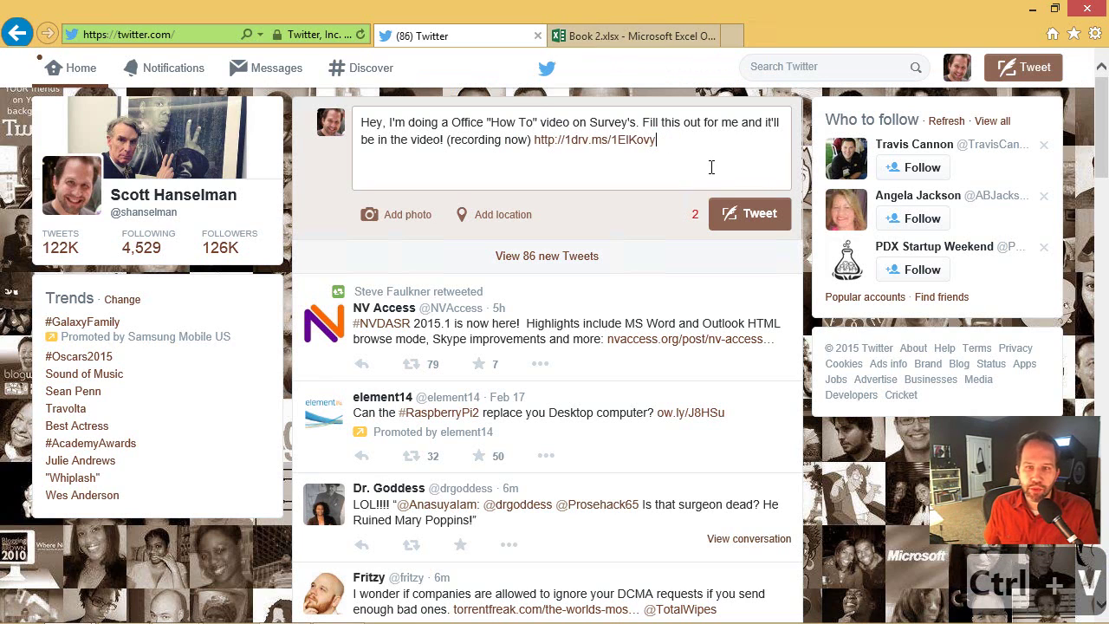
Post and open the tweet, and switch back to the Book 2 survey sheet in Excel Online.
{"action": "left_click", "coordinate": [744, 215]}
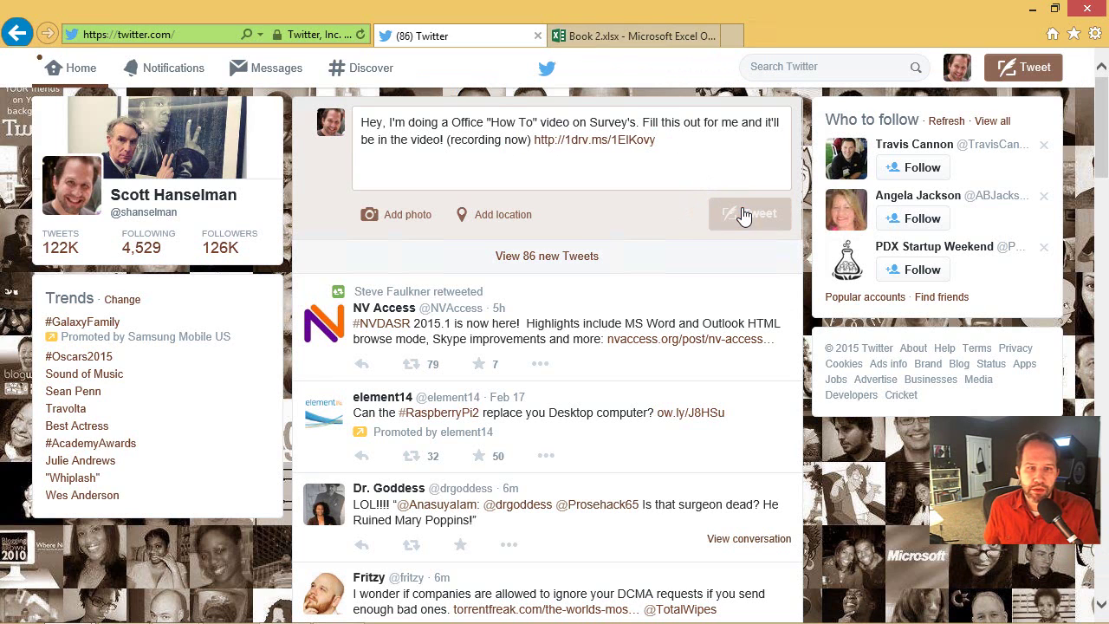
{"action": "left_click", "coordinate": [545, 168]}
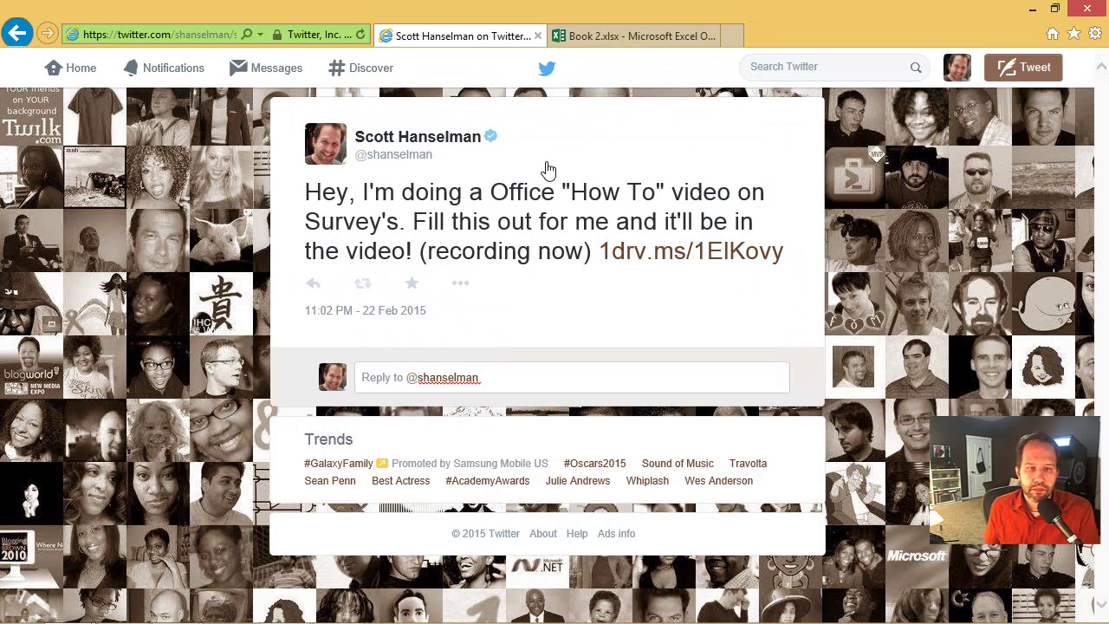
{"action": "left_click", "coordinate": [604, 39]}
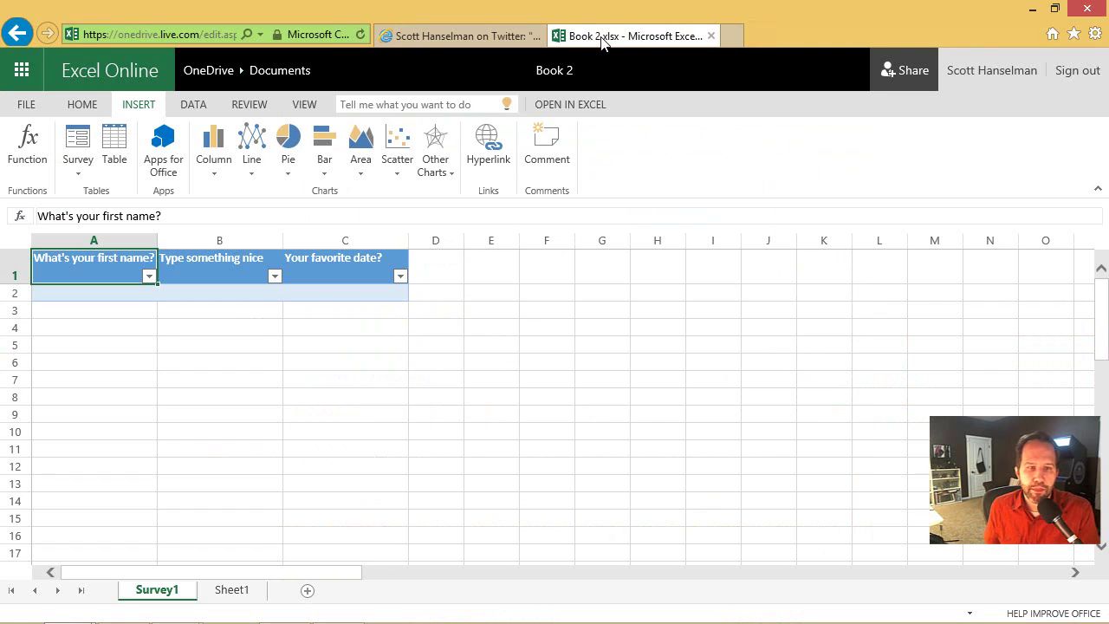
{"action": "left_click", "coordinate": [564, 317]}
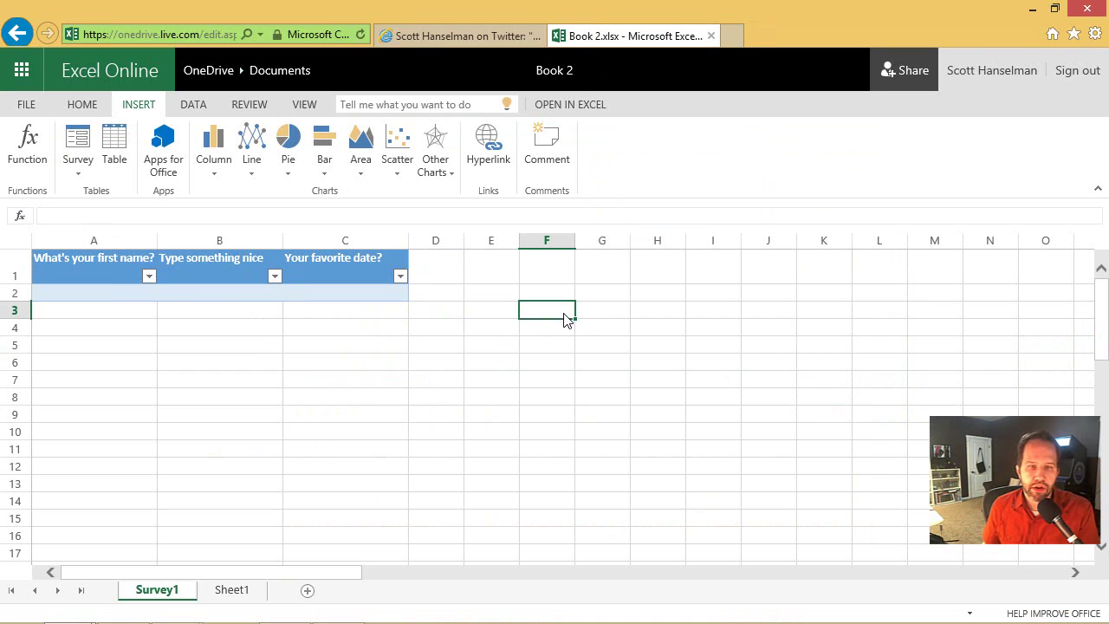
Place the Twitter and Book 2 browser windows side by side and open the survey link from the tweet in a new tab.
{"action": "left_click_drag", "start_coordinate": [620, 35], "coordinate": [625, 101]}
{"action": "key", "text": "super+Right"}
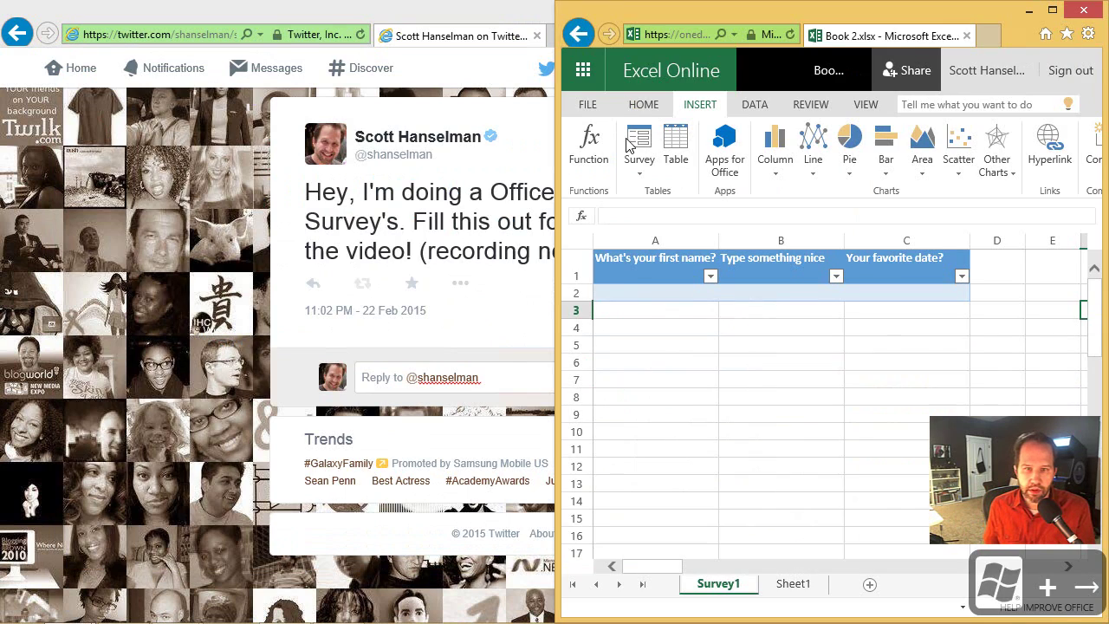
{"action": "left_click", "coordinate": [202, 194]}
{"action": "key", "text": "super+Left"}
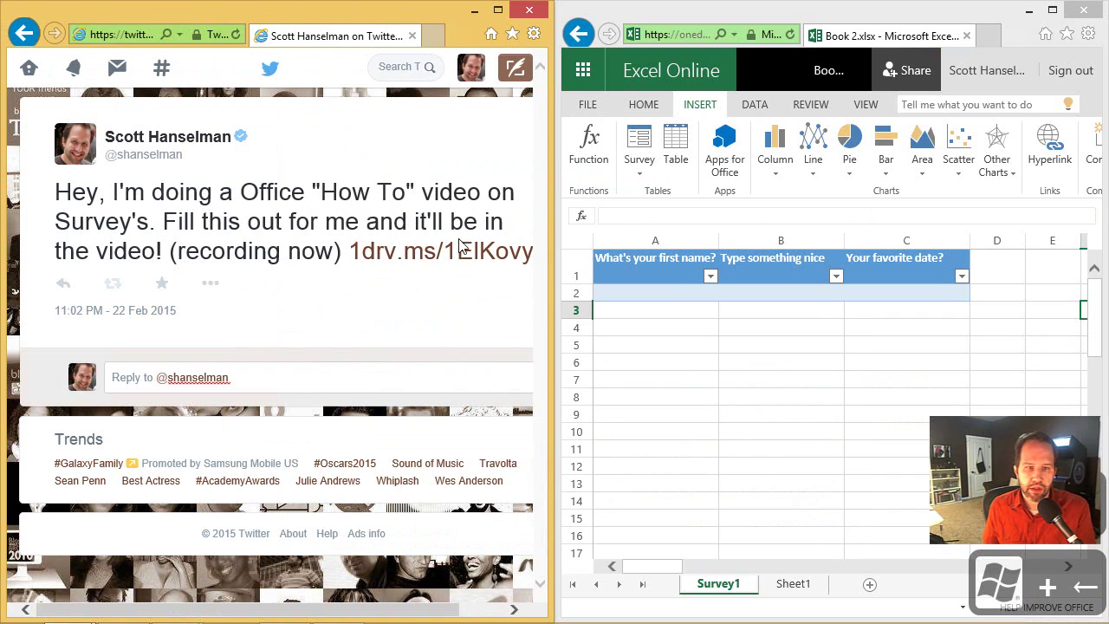
{"action": "left_click", "coordinate": [450, 254]}
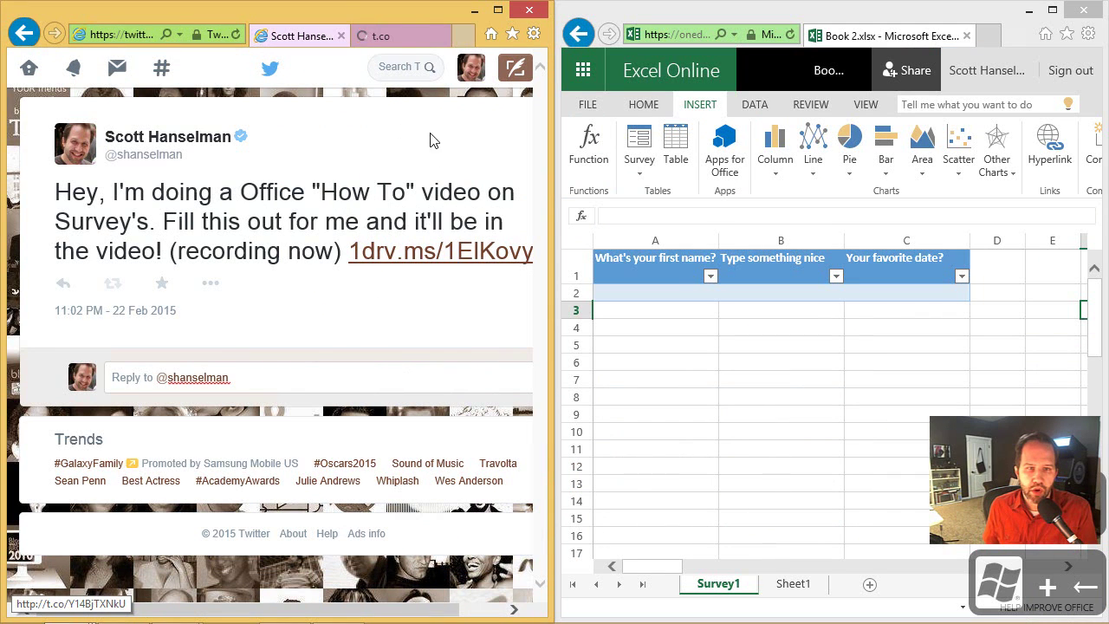
{"action": "left_click", "coordinate": [388, 33]}
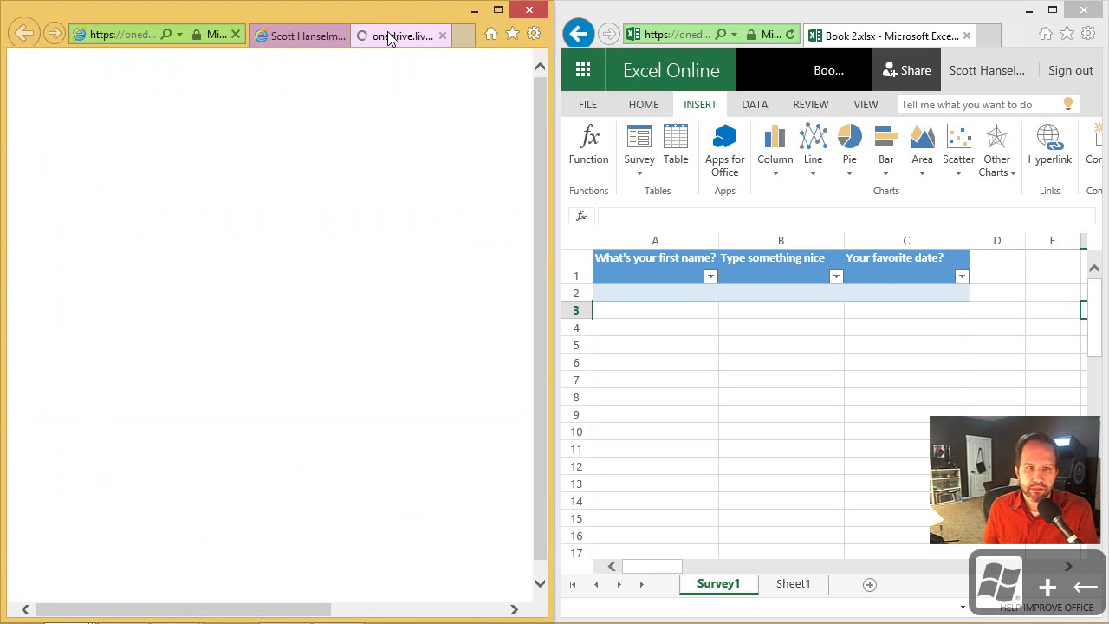
Submit a survey response with a first name, "You are so cool" and the date 1/22/1901, and close the survey page.
{"action": "left_click", "coordinate": [233, 240]}
{"action": "type", "text": "Scott"}
{"action": "key", "text": "Tab"}
{"action": "type", "text": "You are so cool"}
{"action": "key", "text": "Tab"}
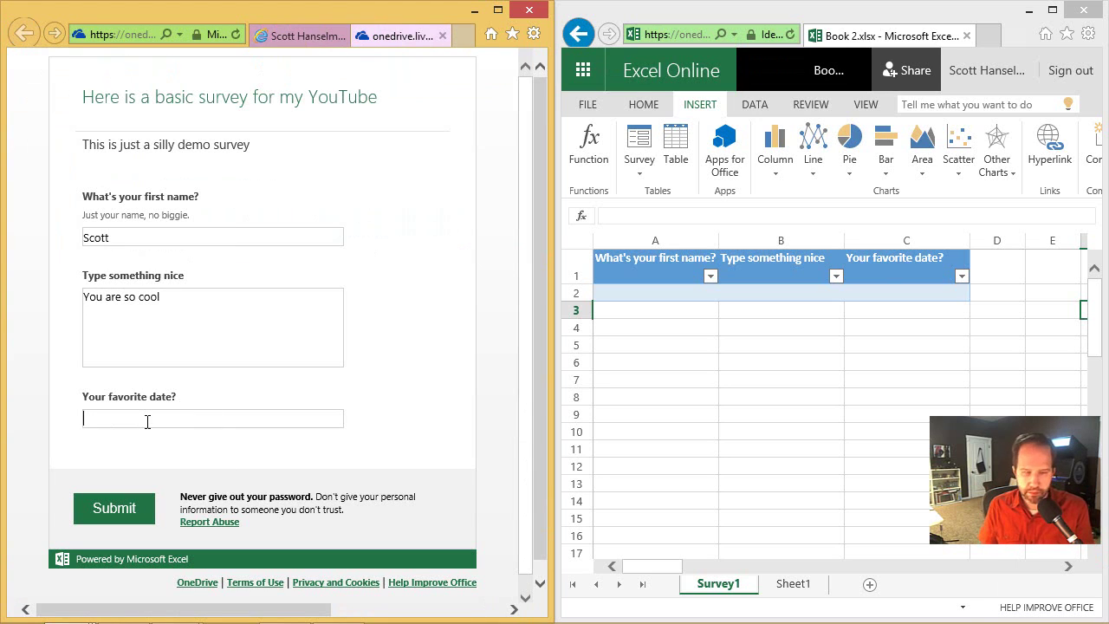
{"action": "type", "text": "1/22/1901"}
{"action": "left_click", "coordinate": [111, 504]}
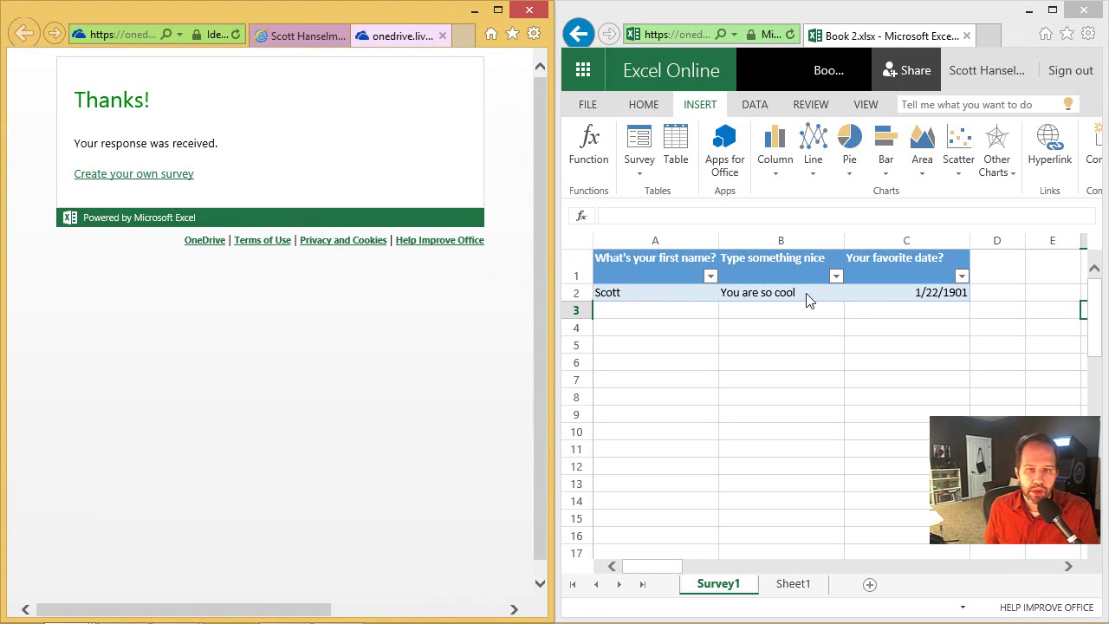
{"action": "left_click", "coordinate": [443, 36]}
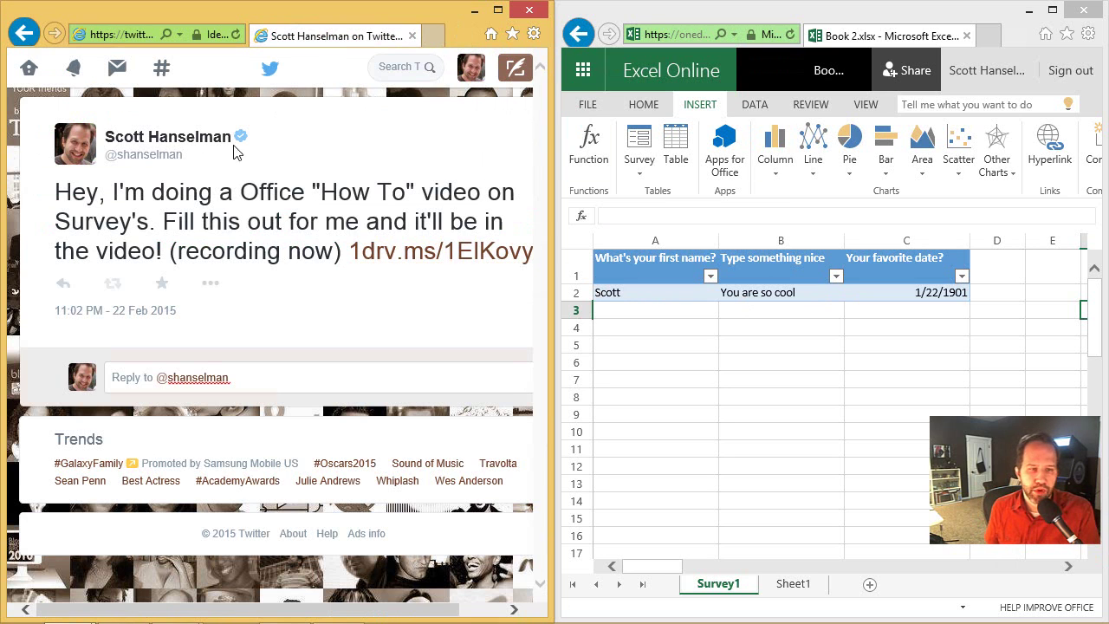
{"action": "left_click", "coordinate": [133, 224]}
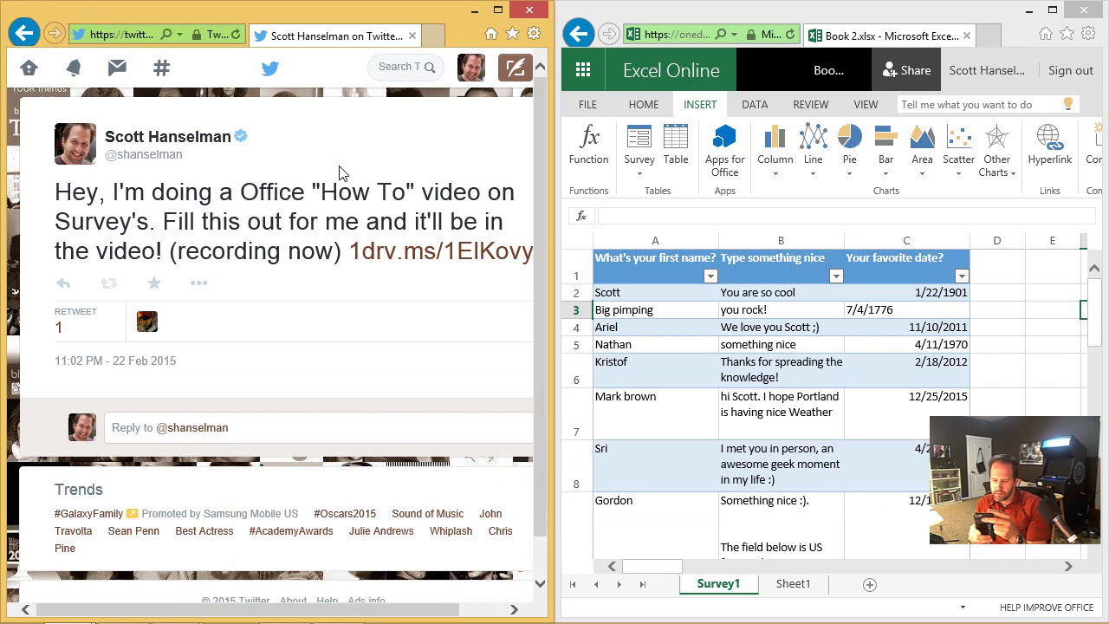
Look through the responses collected in the Survey1 sheet, including the most recent ones.
{"action": "scroll", "coordinate": [1096, 551], "scroll_direction": "down", "scroll_amount": 10}
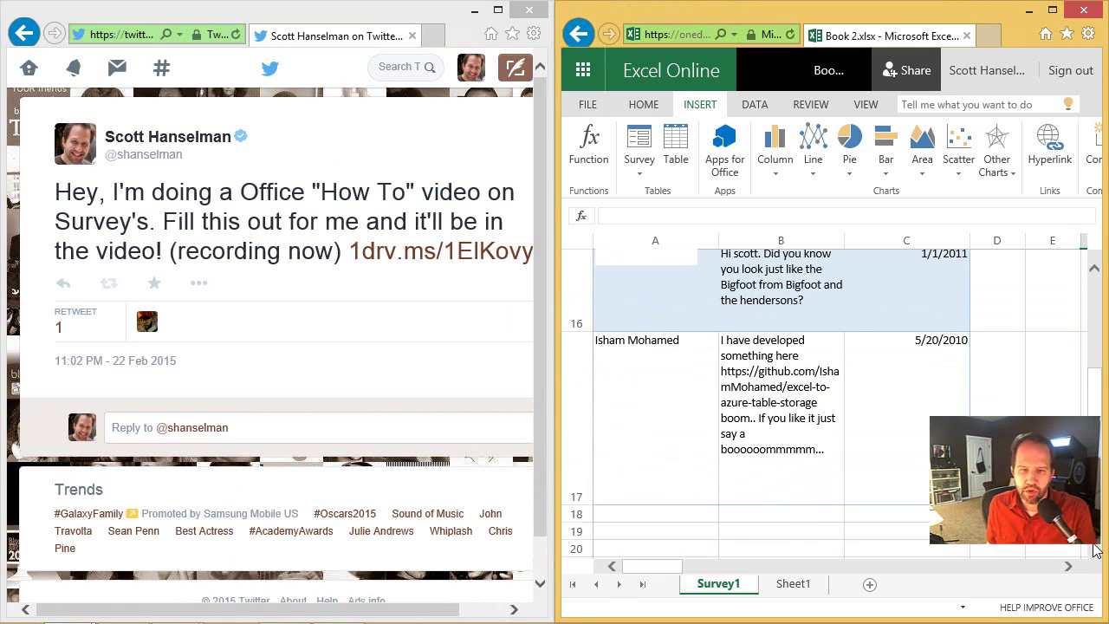
{"action": "scroll", "coordinate": [1096, 551], "scroll_direction": "down", "scroll_amount": 1}
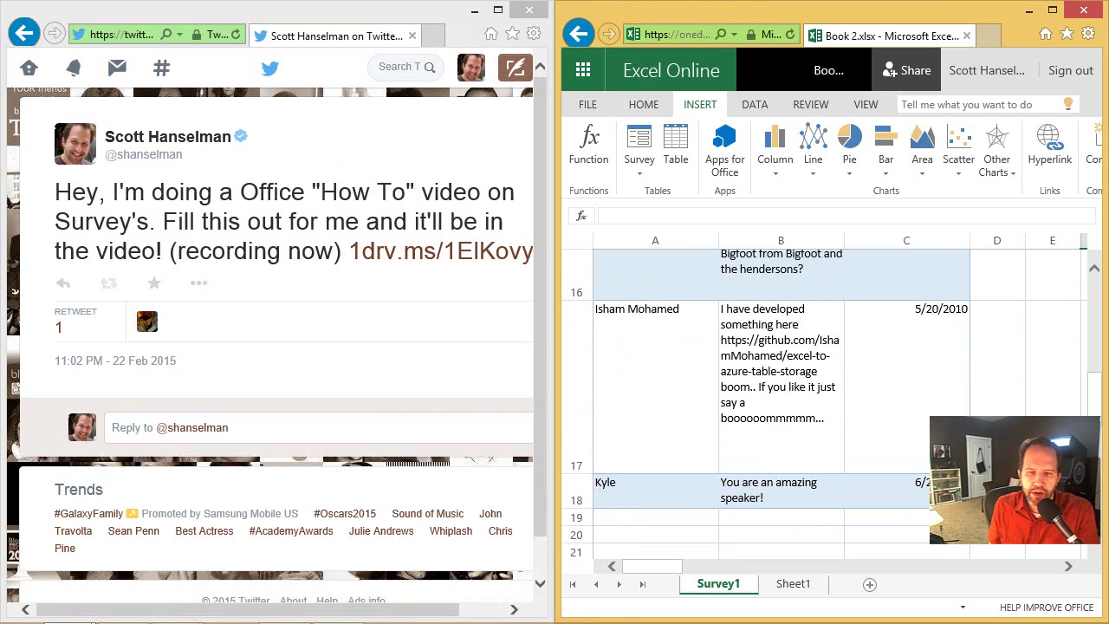
{"action": "scroll", "coordinate": [915, 454], "scroll_direction": "up", "scroll_amount": 5}
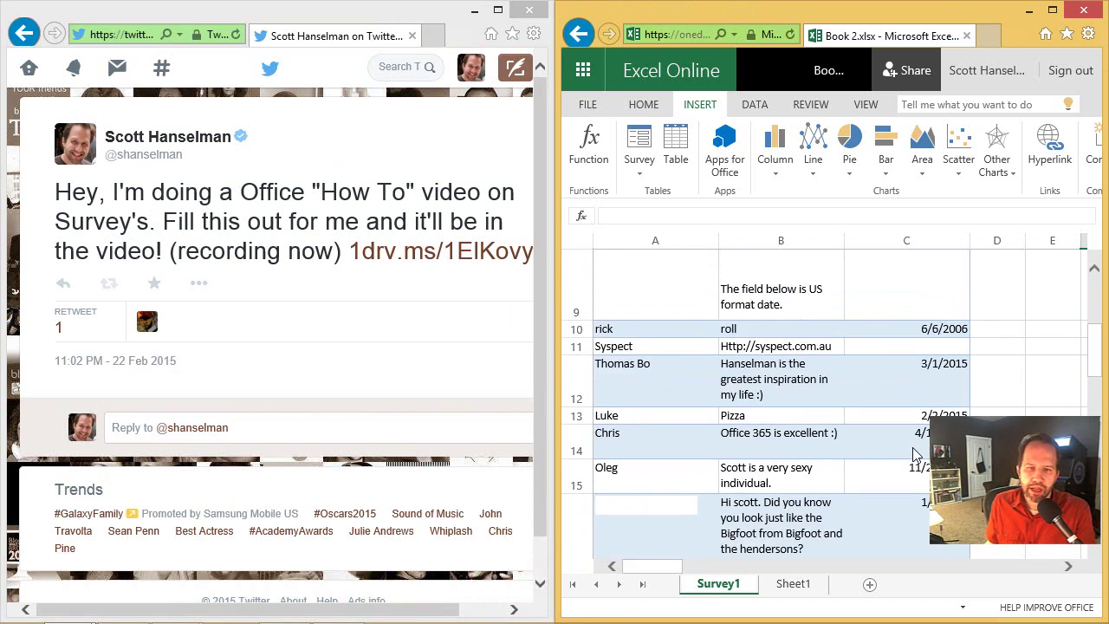
{"action": "scroll", "coordinate": [915, 453], "scroll_direction": "up", "scroll_amount": 5}
{"action": "scroll", "coordinate": [870, 406], "scroll_direction": "down", "scroll_amount": 2}
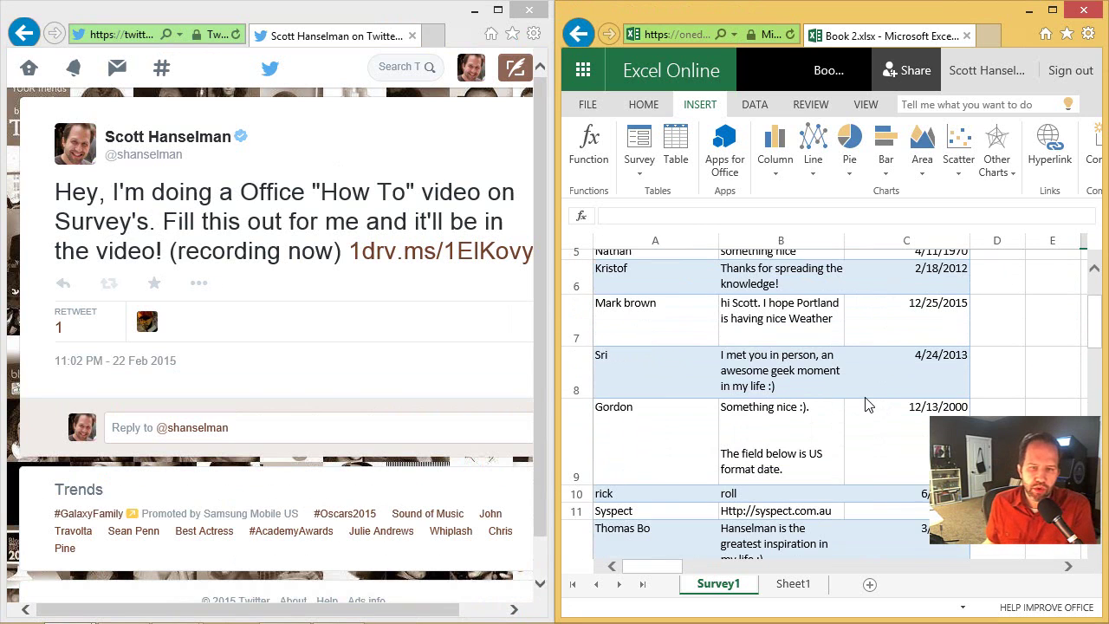
{"action": "scroll", "coordinate": [869, 406], "scroll_direction": "down", "scroll_amount": 3}
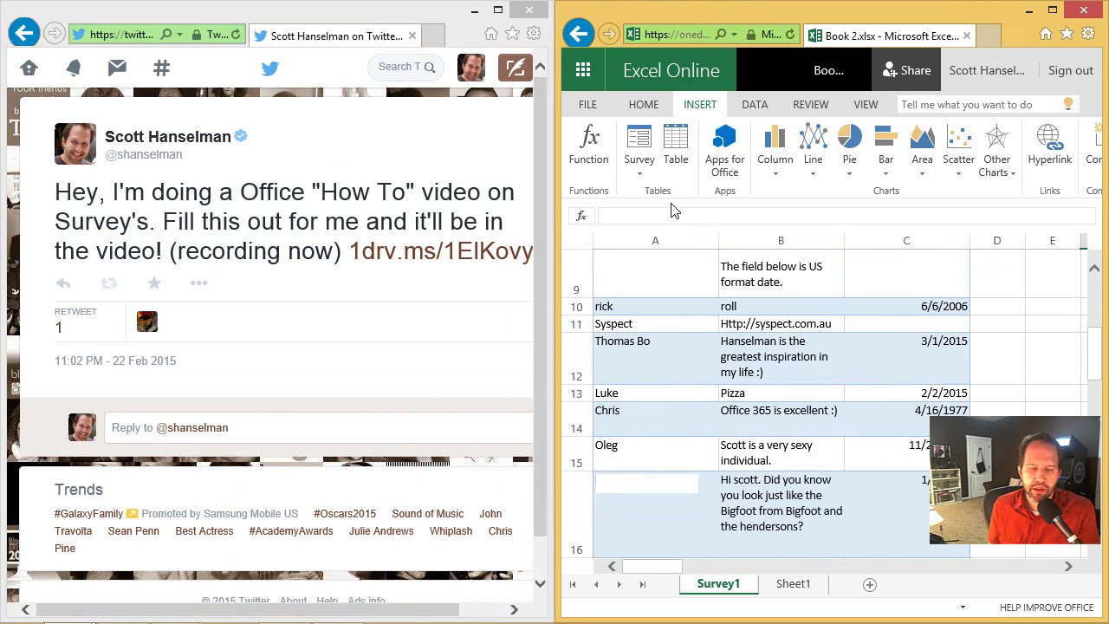
{"action": "scroll", "coordinate": [758, 322], "scroll_direction": "down", "scroll_amount": 2}
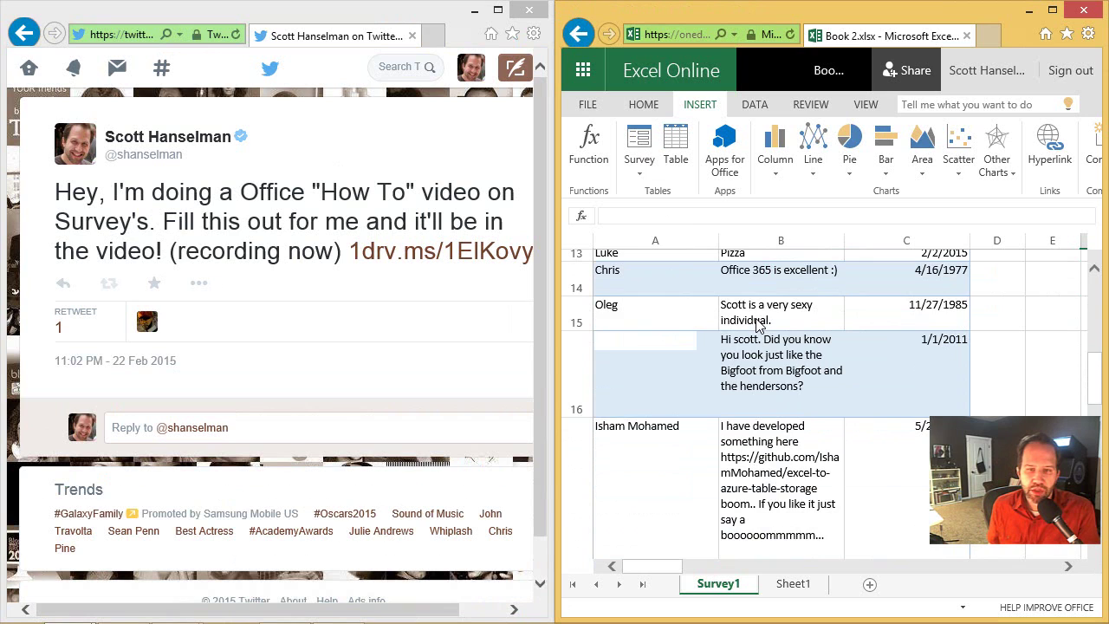
{"action": "scroll", "coordinate": [758, 322], "scroll_direction": "down", "scroll_amount": 2}
{"action": "scroll", "coordinate": [753, 317], "scroll_direction": "up", "scroll_amount": 3}
{"action": "scroll", "coordinate": [750, 312], "scroll_direction": "down", "scroll_amount": 3}
{"action": "scroll", "coordinate": [739, 300], "scroll_direction": "up", "scroll_amount": 1}
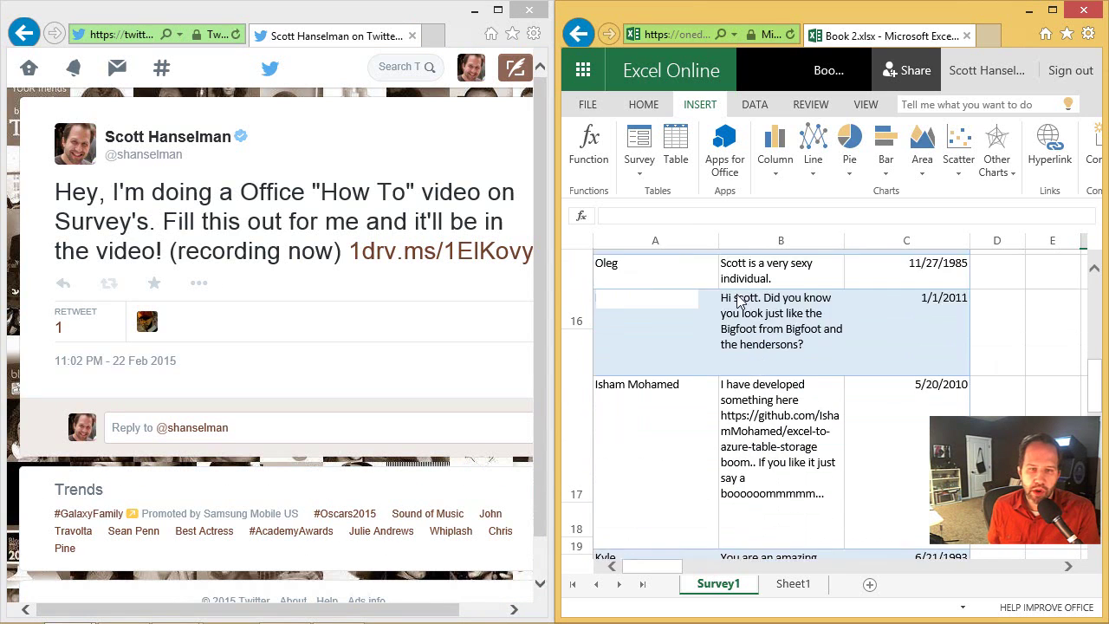
{"action": "scroll", "coordinate": [739, 301], "scroll_direction": "up", "scroll_amount": 2}
{"action": "left_click", "coordinate": [599, 105]}
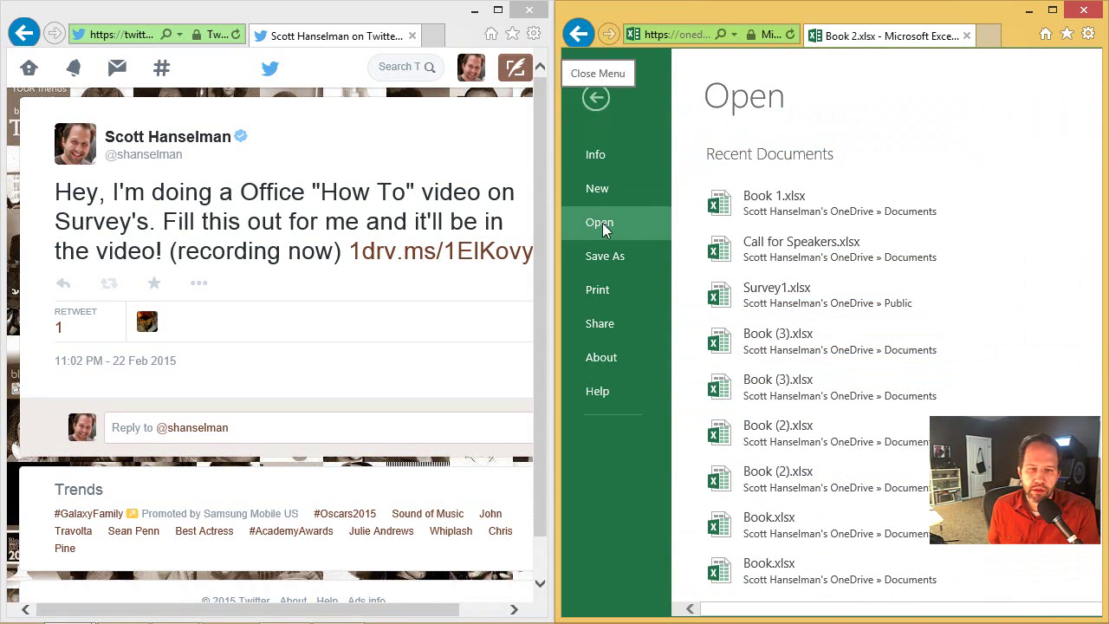
{"action": "left_click", "coordinate": [605, 256]}
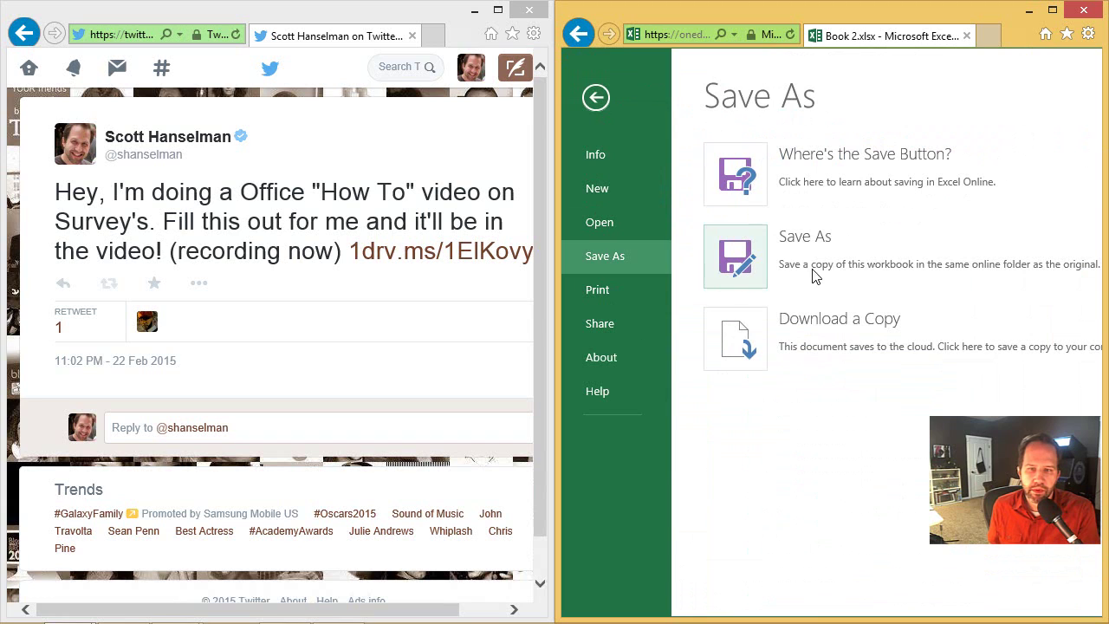
{"action": "left_click", "coordinate": [1025, 270]}
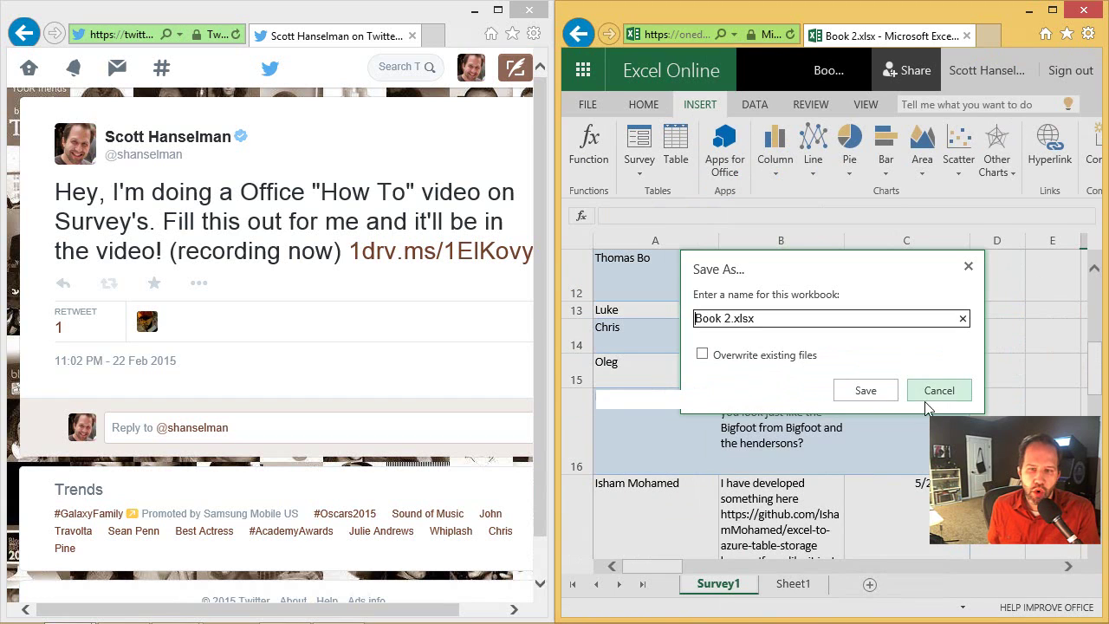
{"action": "left_click", "coordinate": [937, 396]}
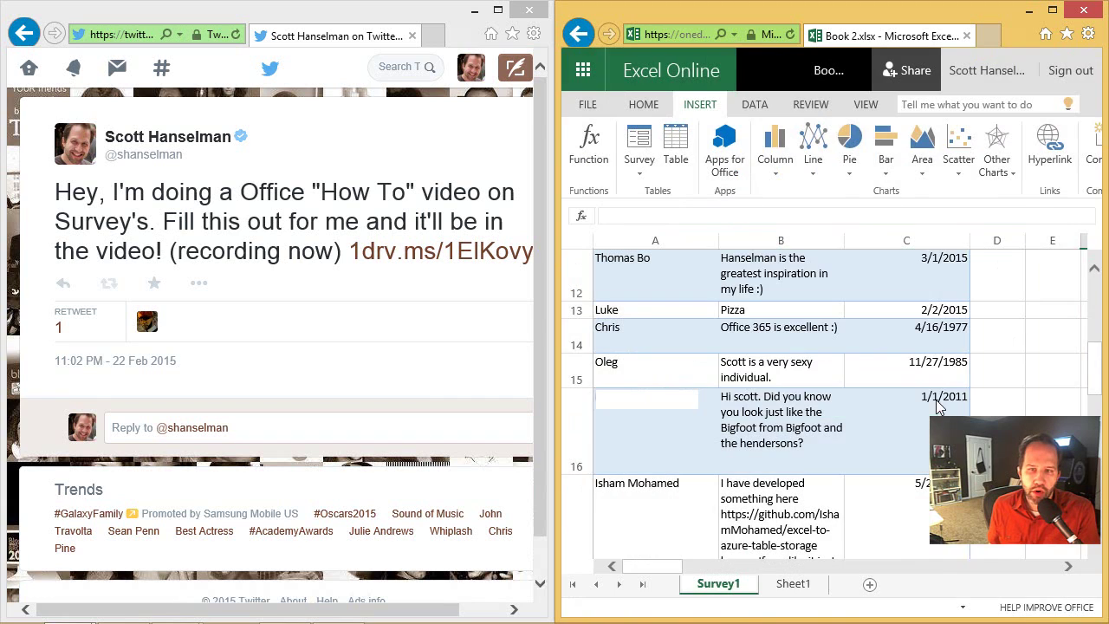
Maximize the Book 2 browser window and try to open the workbook in desktop Excel.
{"action": "left_click", "coordinate": [1052, 10]}
{"action": "left_click", "coordinate": [560, 108]}
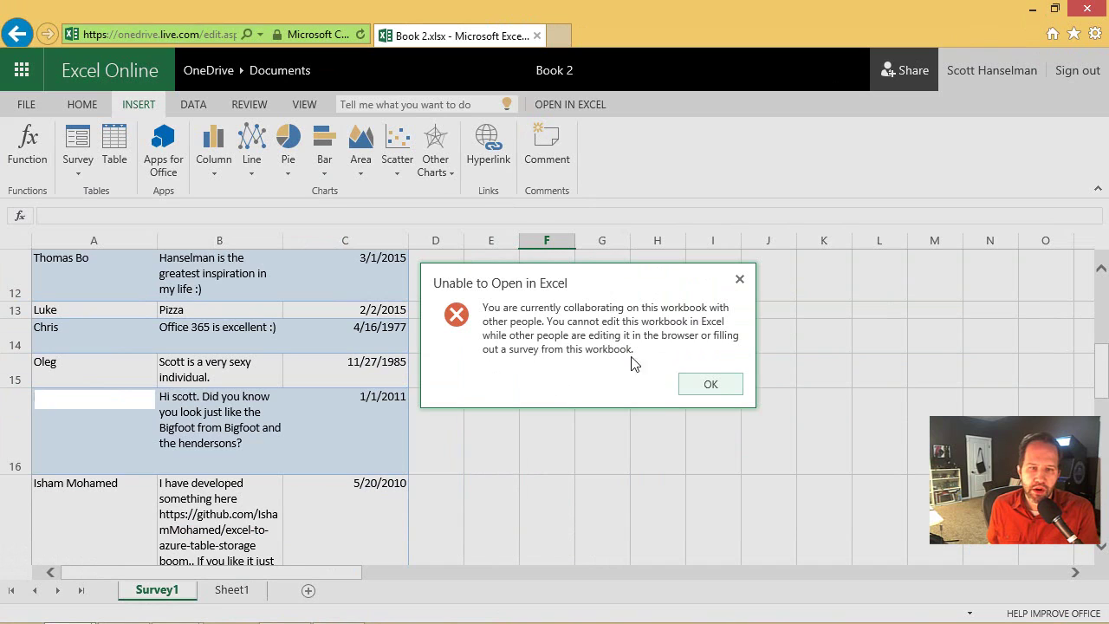
{"action": "left_click", "coordinate": [710, 384]}
Download a copy of the Book 2 workbook and open it in desktop Excel.
{"action": "scroll", "coordinate": [236, 387], "scroll_direction": "down", "scroll_amount": 1}
{"action": "scroll", "coordinate": [236, 388], "scroll_direction": "down", "scroll_amount": 5}
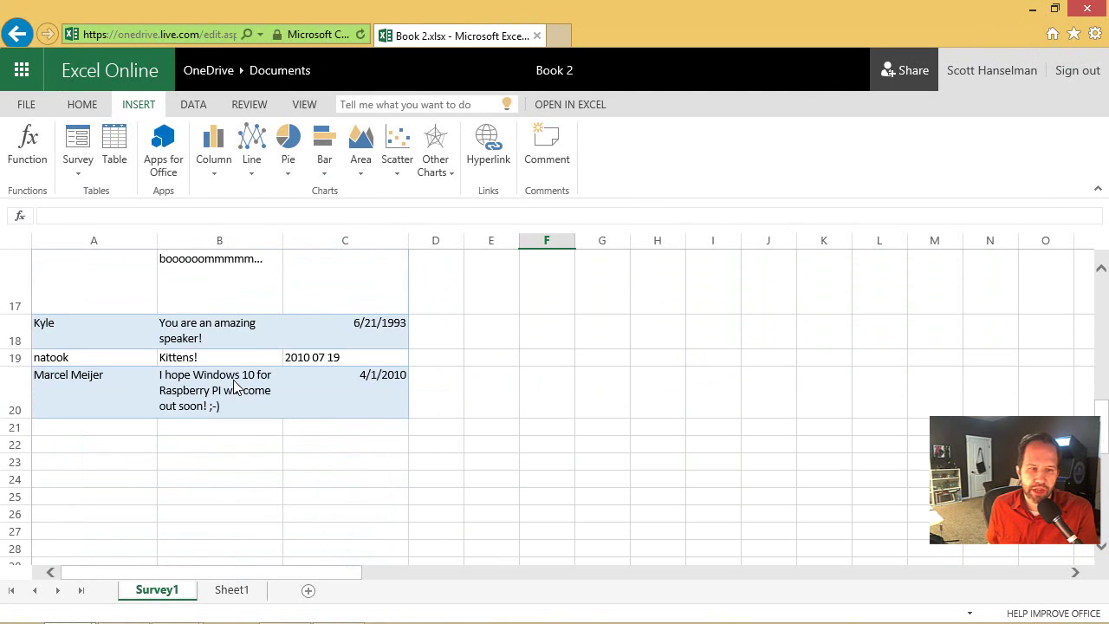
{"action": "left_click", "coordinate": [20, 105]}
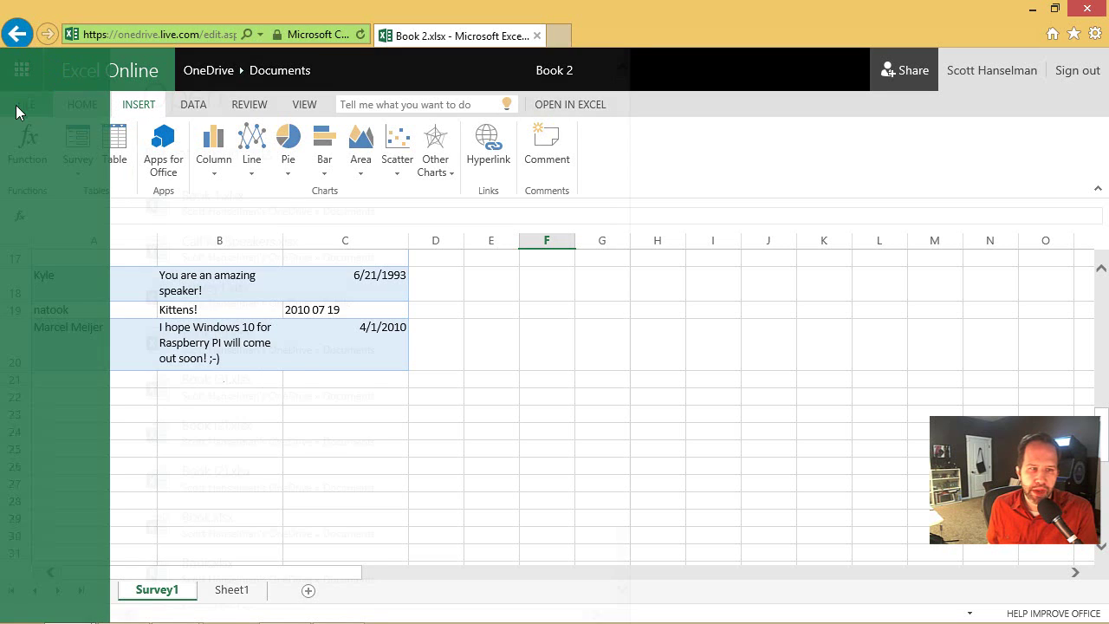
{"action": "left_click", "coordinate": [30, 226]}
{"action": "left_click", "coordinate": [37, 254]}
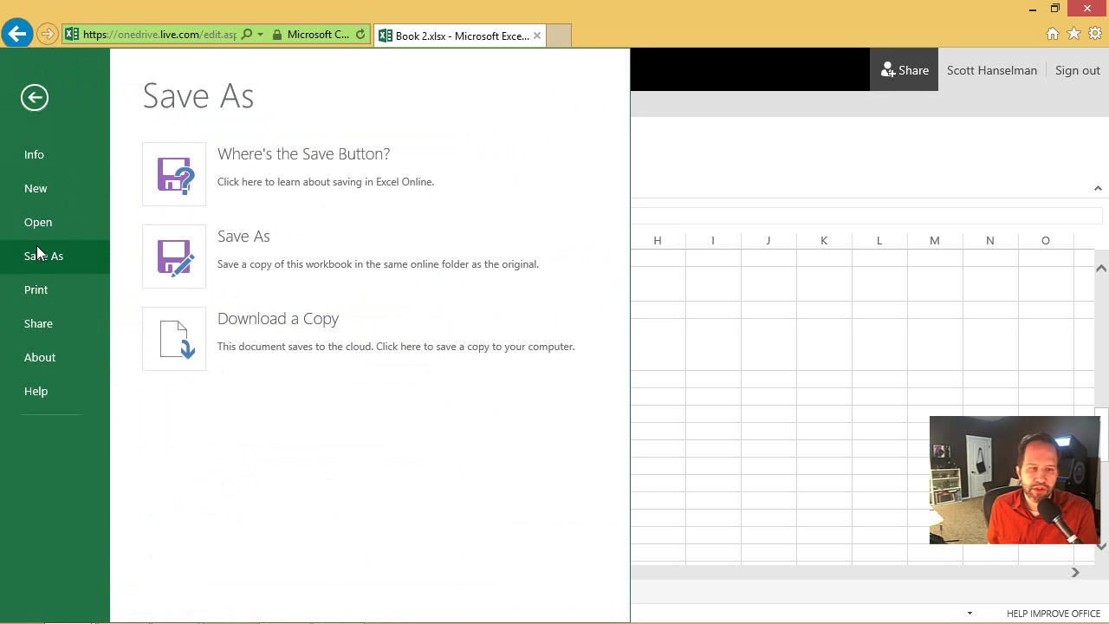
{"action": "left_click", "coordinate": [180, 345]}
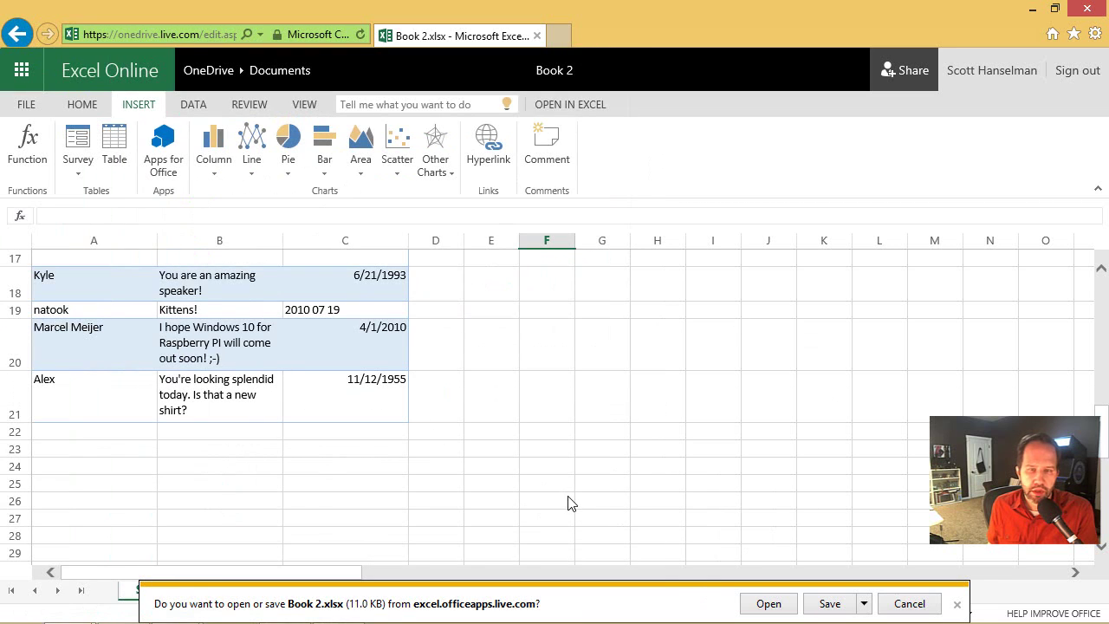
{"action": "left_click", "coordinate": [778, 610]}
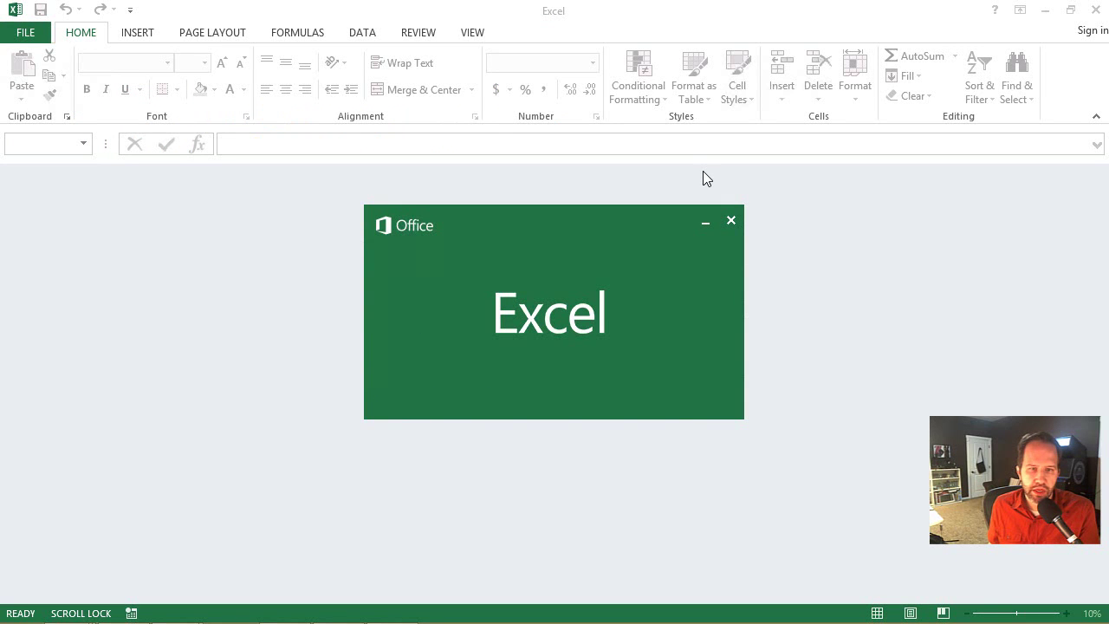
Restore the desktop Excel window to a smaller size beside the online responses and close the browser's downloads window.
{"action": "scroll", "coordinate": [361, 225], "scroll_direction": "down", "scroll_amount": 8}
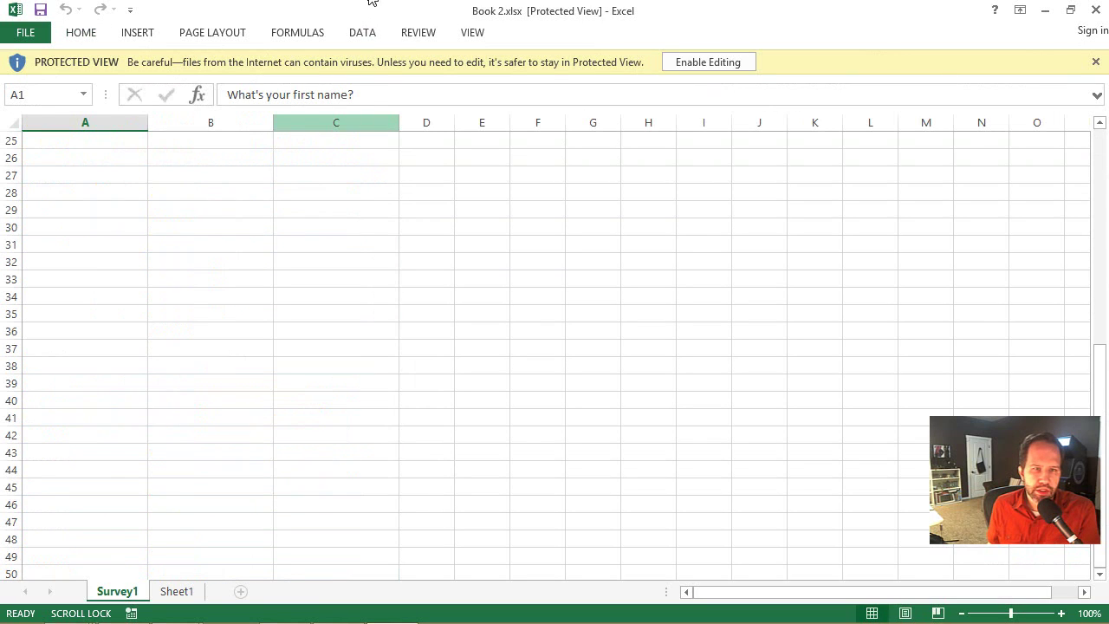
{"action": "key", "text": "ctrl+Home"}
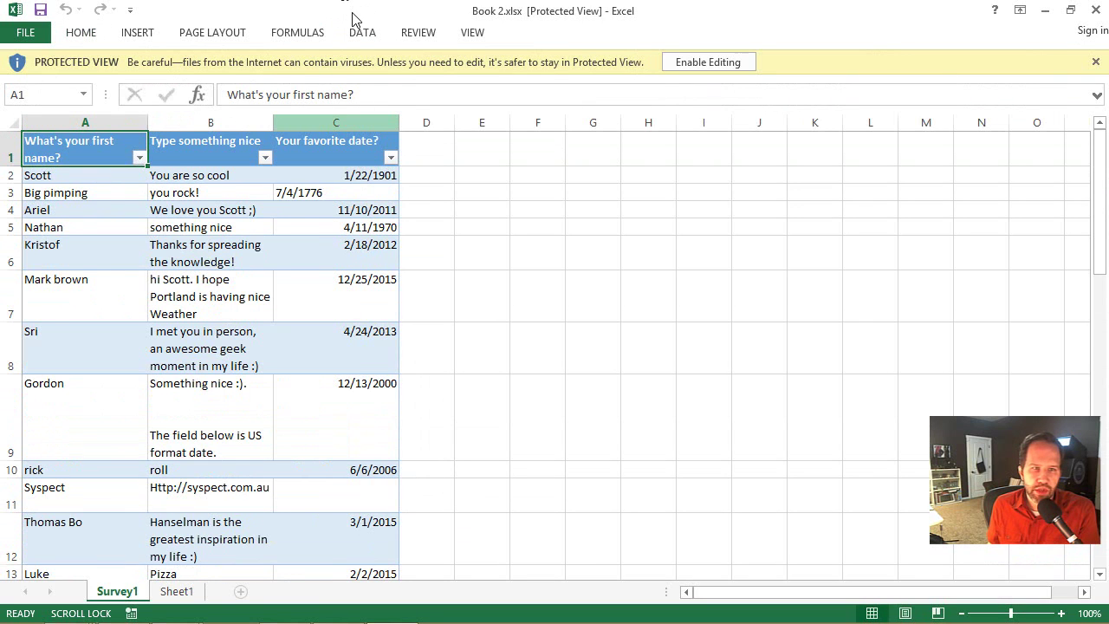
{"action": "double_click", "coordinate": [355, 17]}
{"action": "left_click_drag", "start_coordinate": [355, 33], "coordinate": [841, 194]}
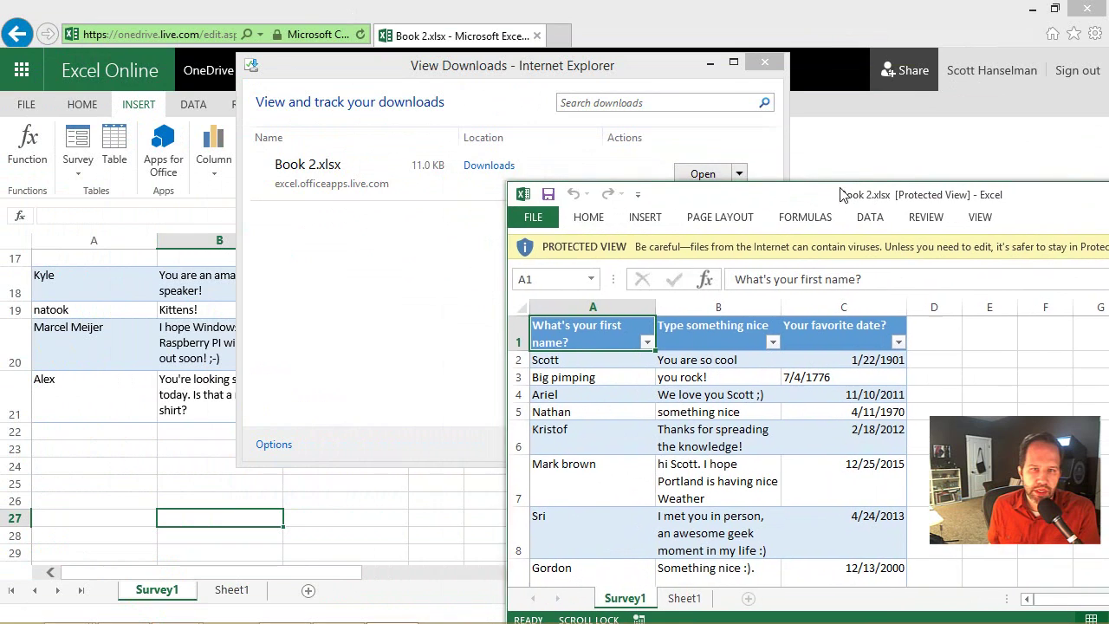
{"action": "left_click", "coordinate": [760, 61]}
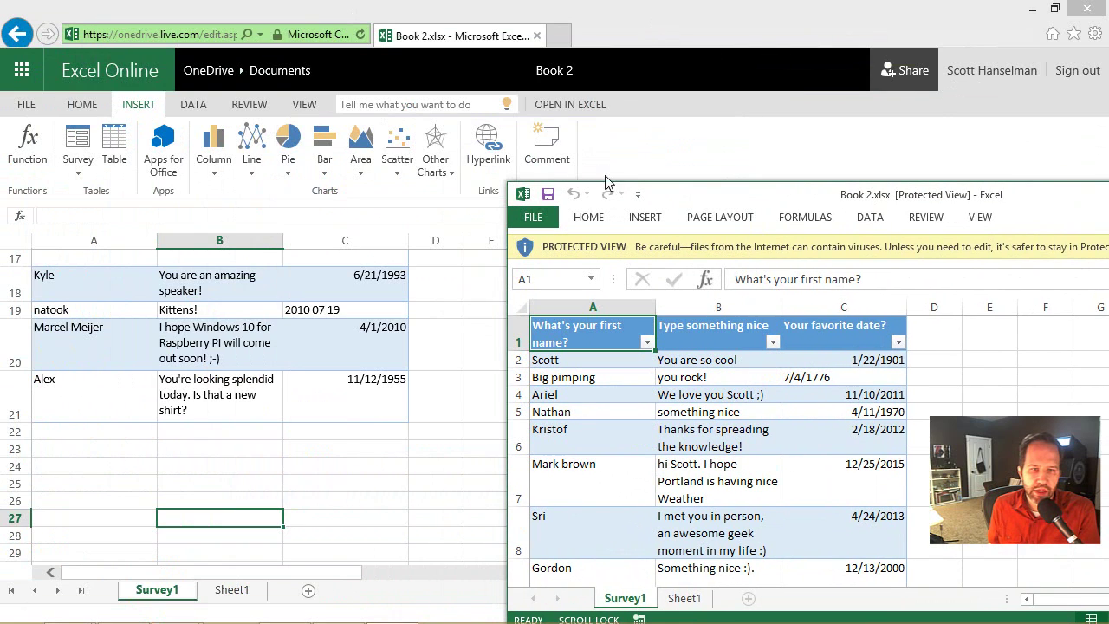
{"action": "left_click", "coordinate": [598, 220]}
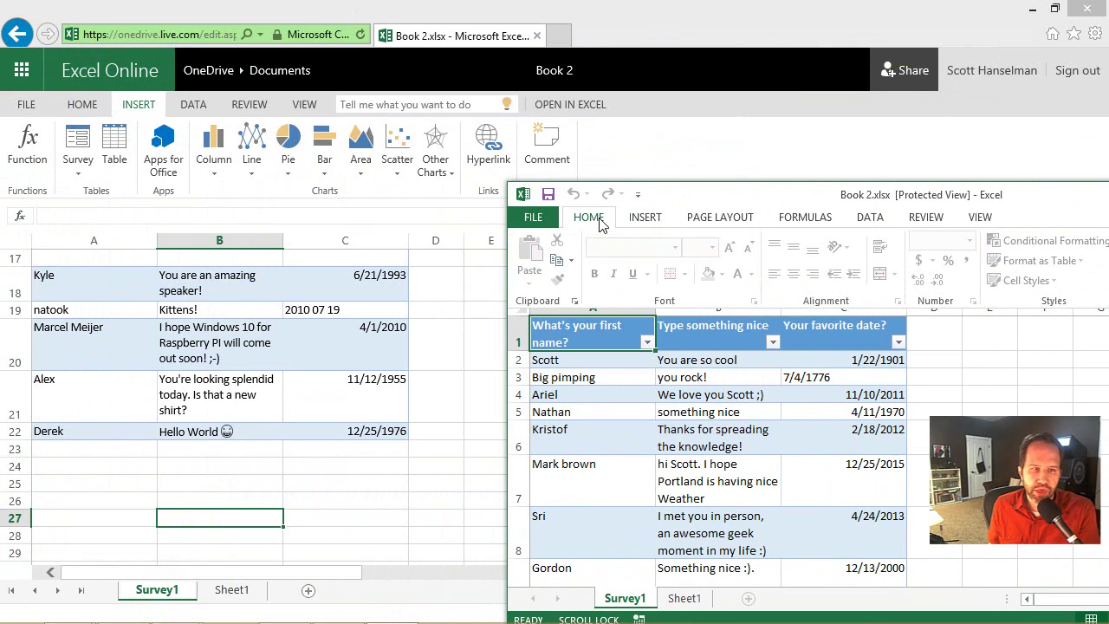
{"action": "key", "text": "Escape"}
{"action": "left_click", "coordinate": [659, 229]}
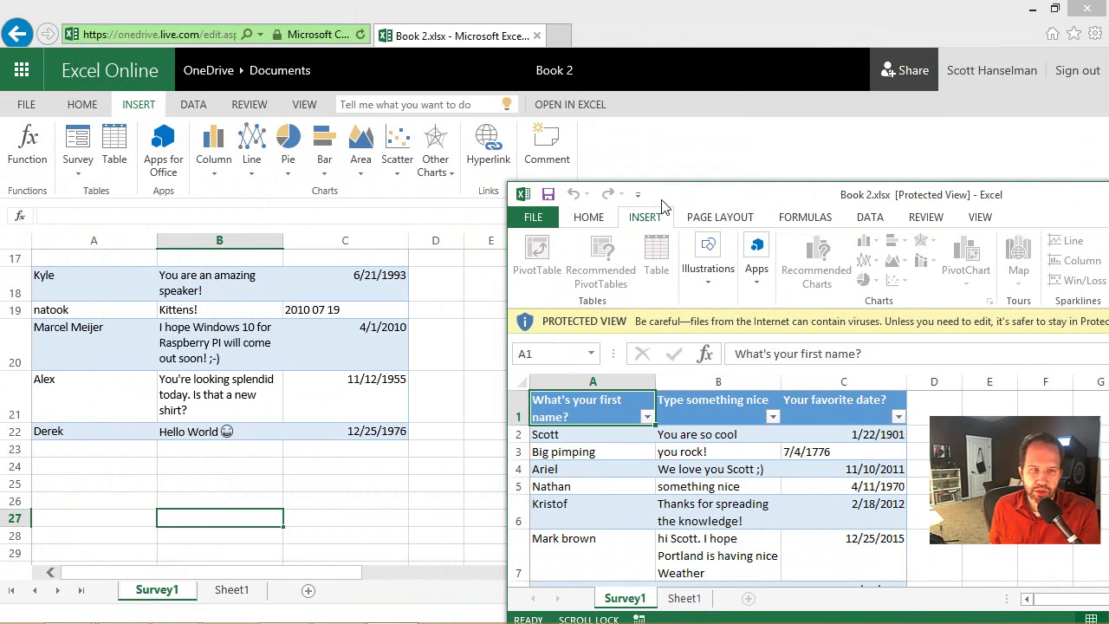
{"action": "left_click", "coordinate": [588, 217]}
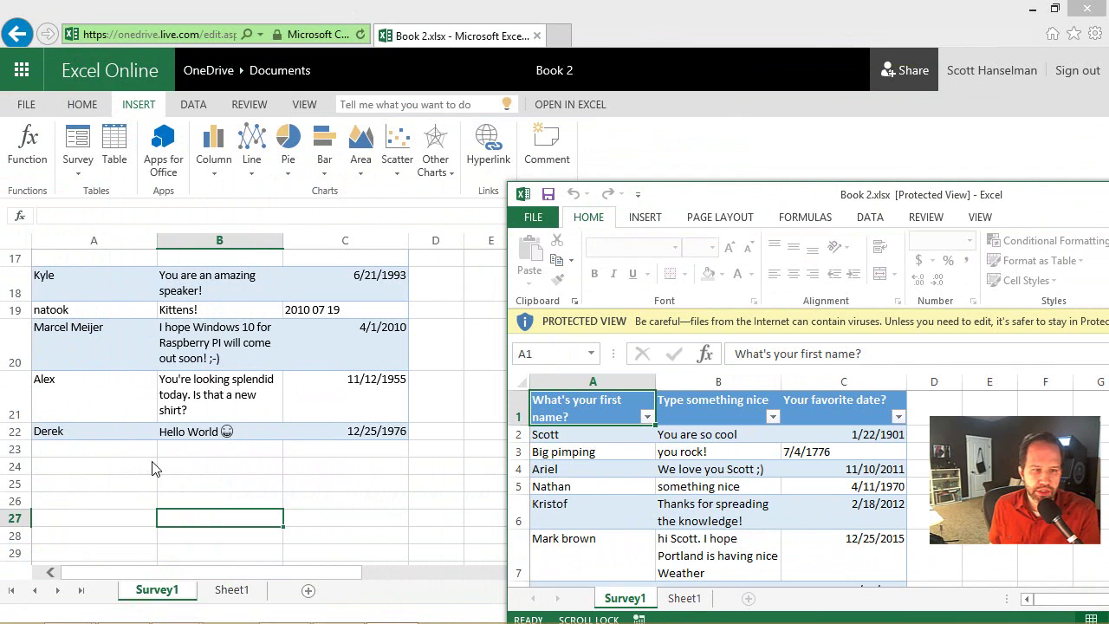
Select the last response's name cell, A21, in the downloaded copy and reposition its window to compare with the online sheet.
{"action": "scroll", "coordinate": [685, 447], "scroll_direction": "down", "scroll_amount": 8}
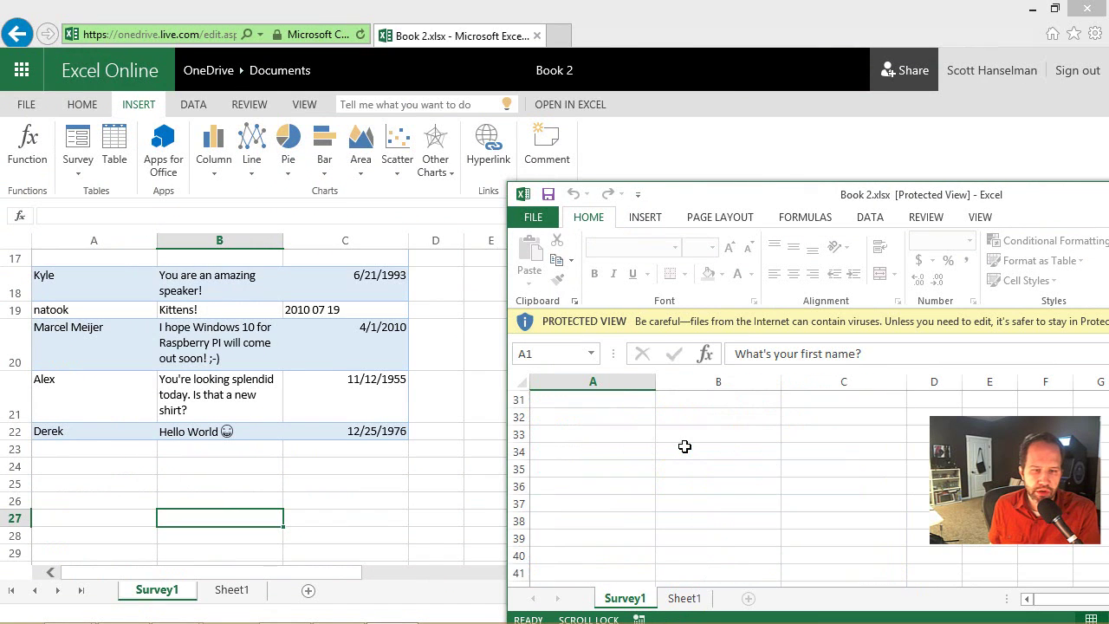
{"action": "scroll", "coordinate": [660, 449], "scroll_direction": "up", "scroll_amount": 1}
{"action": "left_click", "coordinate": [619, 447]}
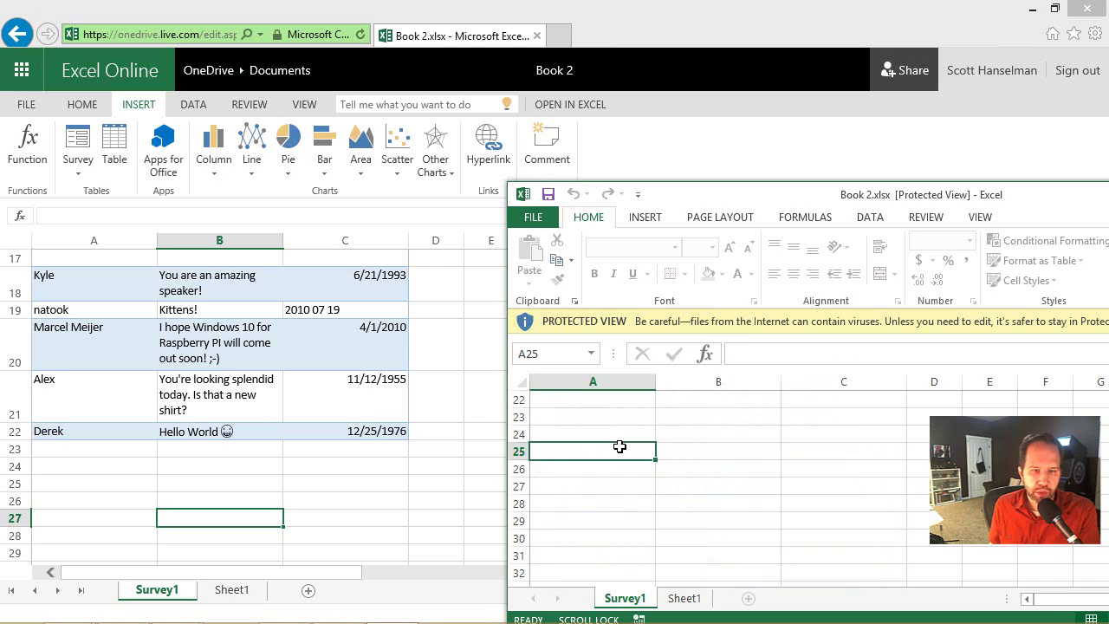
{"action": "scroll", "coordinate": [620, 447], "scroll_direction": "up", "scroll_amount": 1}
{"action": "left_click", "coordinate": [578, 477]}
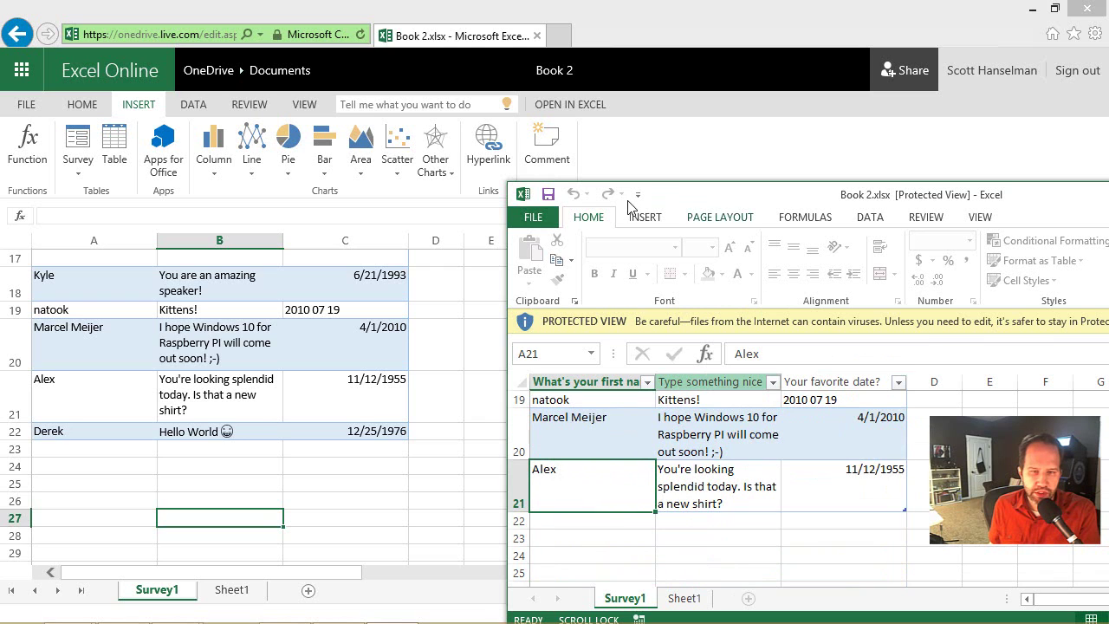
{"action": "left_click_drag", "start_coordinate": [689, 194], "coordinate": [635, 130]}
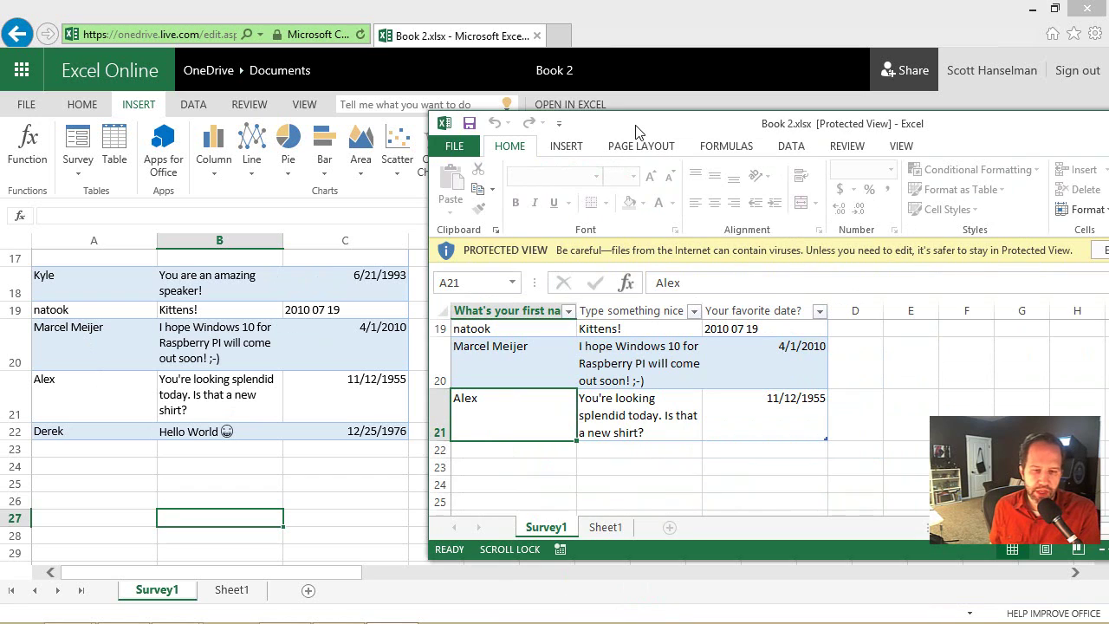